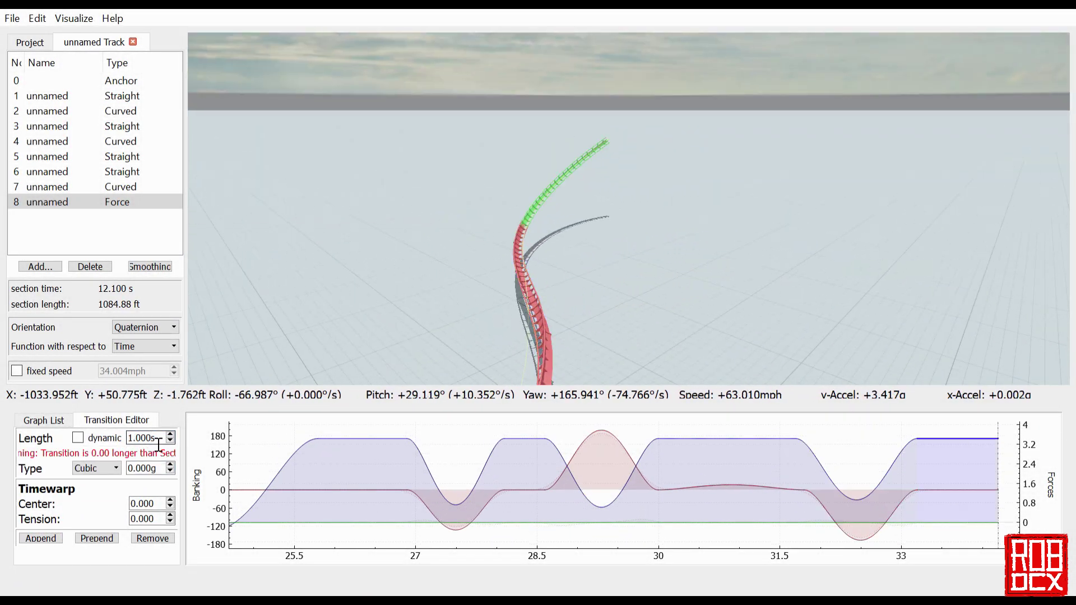
# Step: Lengthen the constant force plateau that starts near 33 s, ahead of the -3.900g force drop
pyautogui.scroll(2, 159, 446)
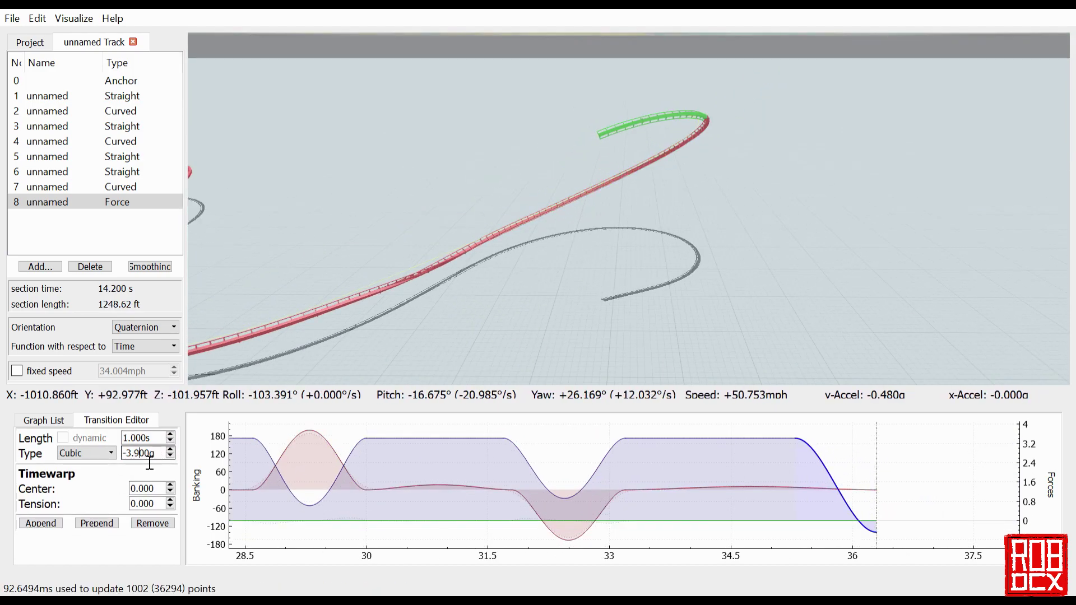
pyautogui.click(766, 443)
pyautogui.scroll(3, 146, 440)
pyautogui.click(723, 487)
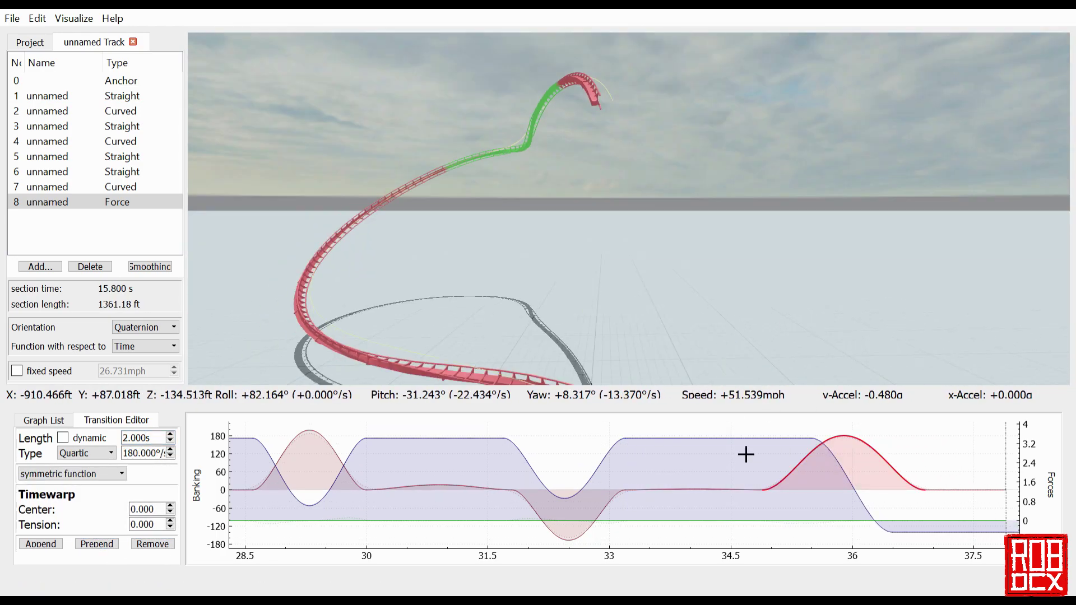
# Step: Fine-tune the force plateau's length and set the small roll hump beneath it to 22.000°/s over 2.000 s
pyautogui.click(745, 454)
pyautogui.scroll(-6, 156, 443)
pyautogui.scroll(5, 156, 443)
pyautogui.click(695, 489)
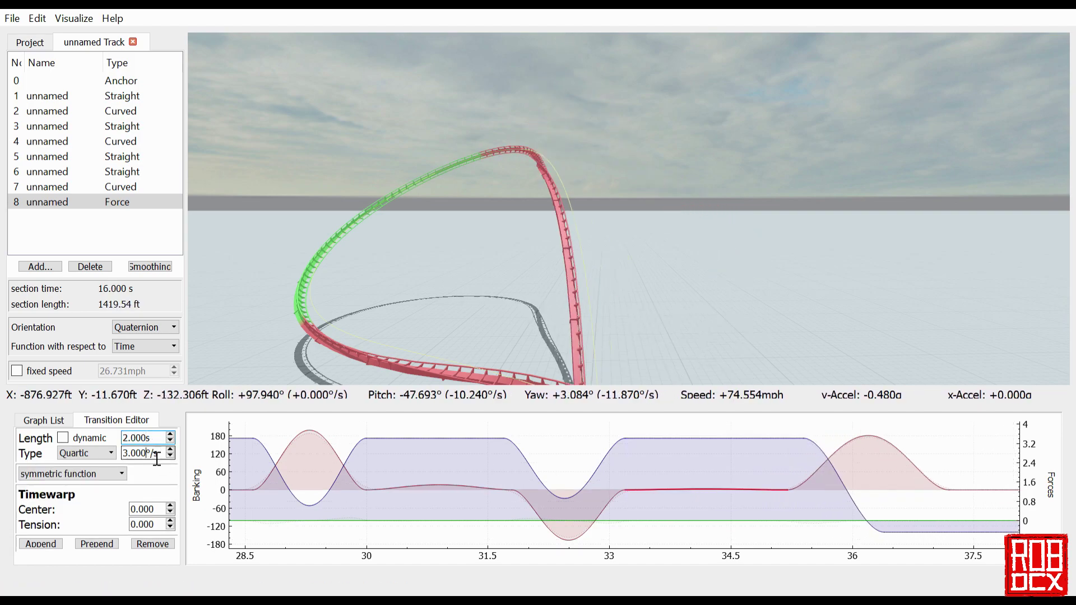
pyautogui.scroll(14, 157, 458)
pyautogui.scroll(5, 157, 449)
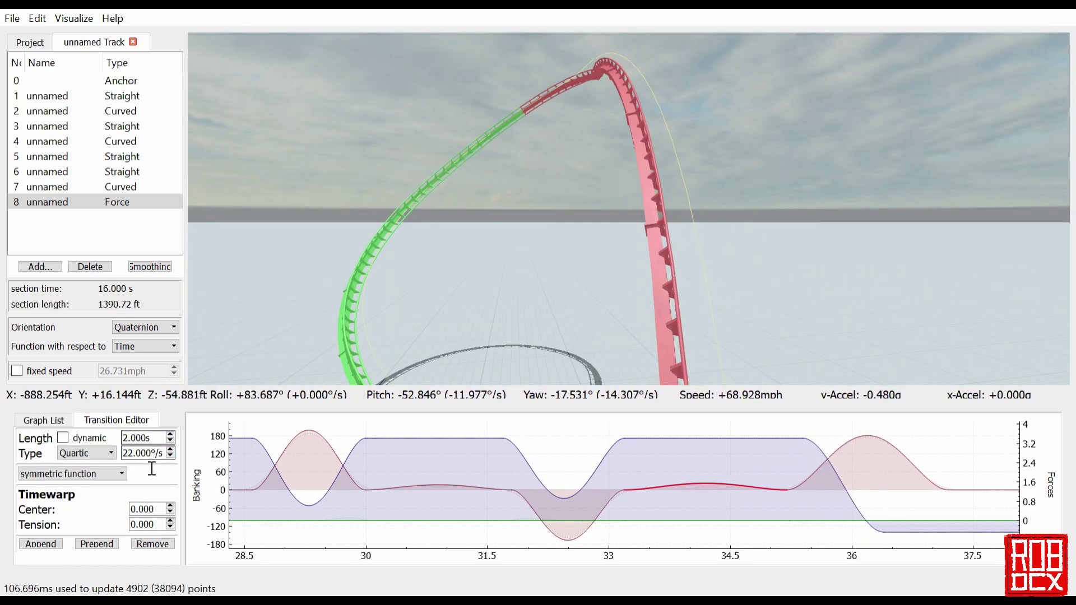
# Step: Taper the force plateau by -0.500g over 2.300 s and set the small roll hump to 25.000°/s over 2.000 s
pyautogui.click(860, 512)
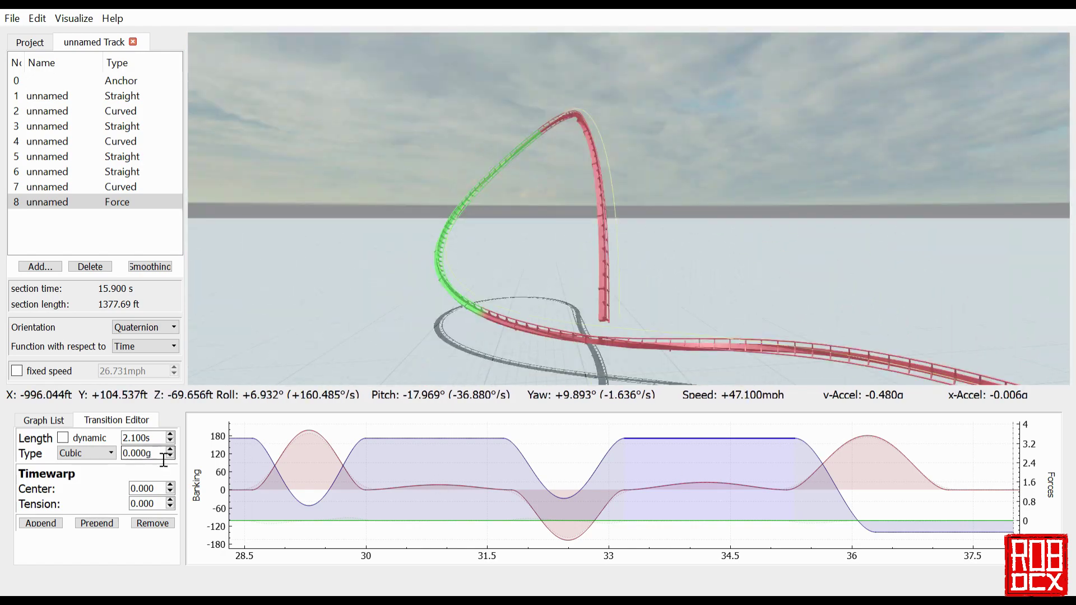
pyautogui.scroll(-8, 163, 455)
pyautogui.scroll(3, 161, 443)
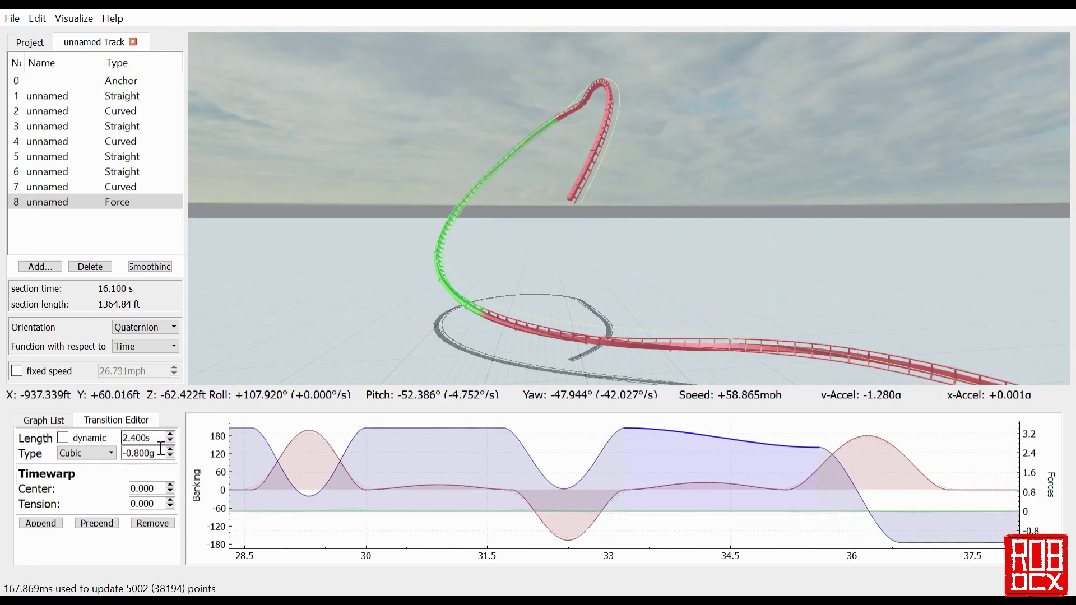
pyautogui.click(746, 496)
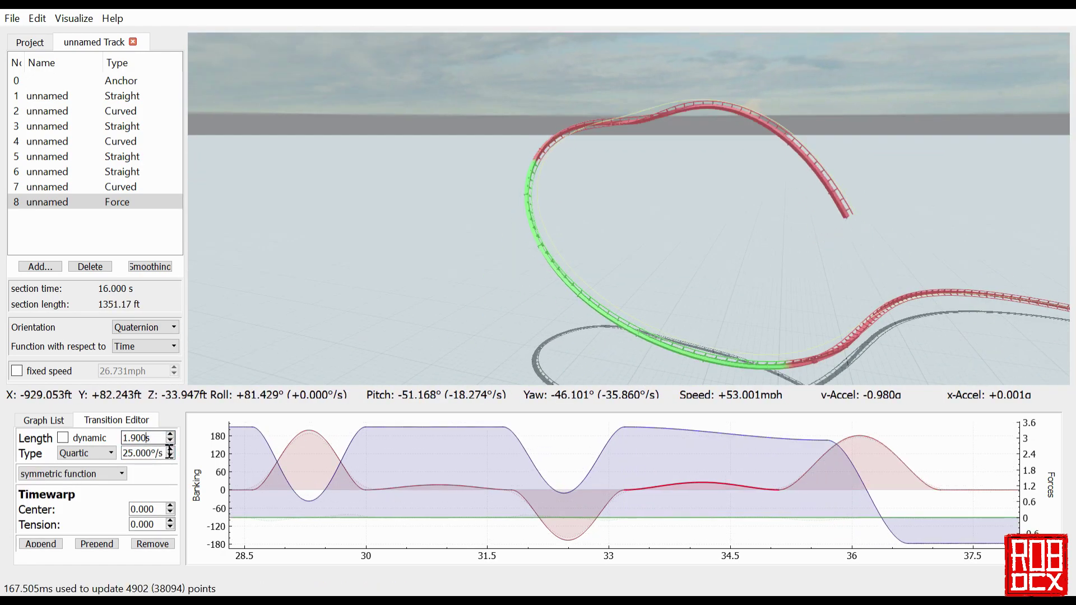
pyautogui.scroll(1, 169, 440)
pyautogui.click(729, 435)
pyautogui.scroll(-2, 164, 440)
pyautogui.moveTo(628, 224)
pyautogui.mouseDown()
pyautogui.moveTo(504, 213)
pyautogui.moveTo(627, 225)
pyautogui.mouseUp()
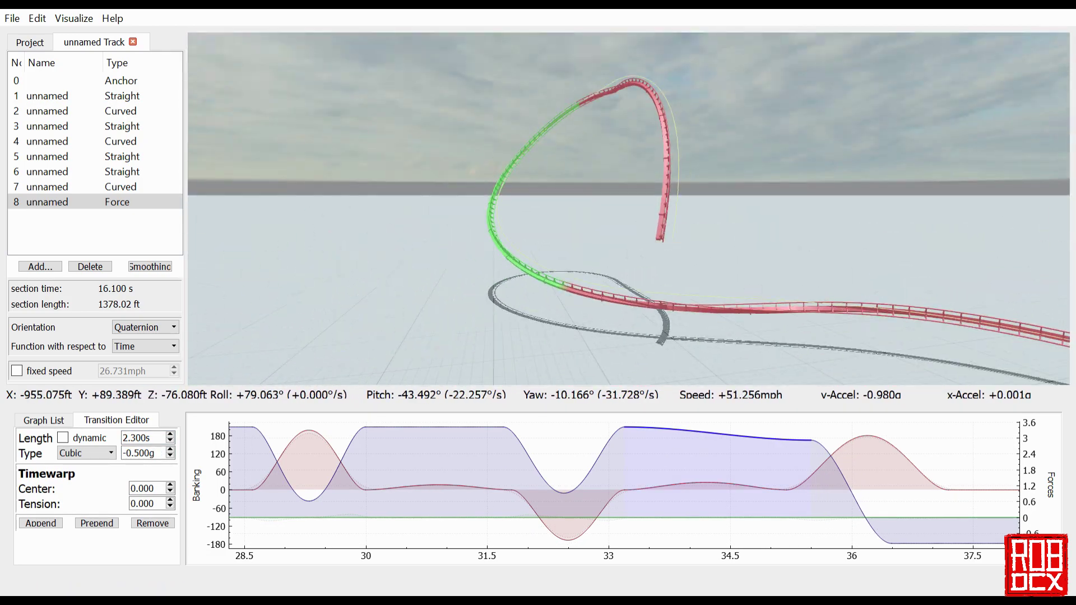
# Step: Shape a 1.000 s negative roll hump after the 180°/s hump and append a force transition after the low-force plateau
pyautogui.moveTo(785, 494); pyautogui.dragTo(574, 493)
pyautogui.click(779, 488)
pyautogui.click(735, 534)
pyautogui.scroll(-10, 166, 443)
pyautogui.click(41, 524)
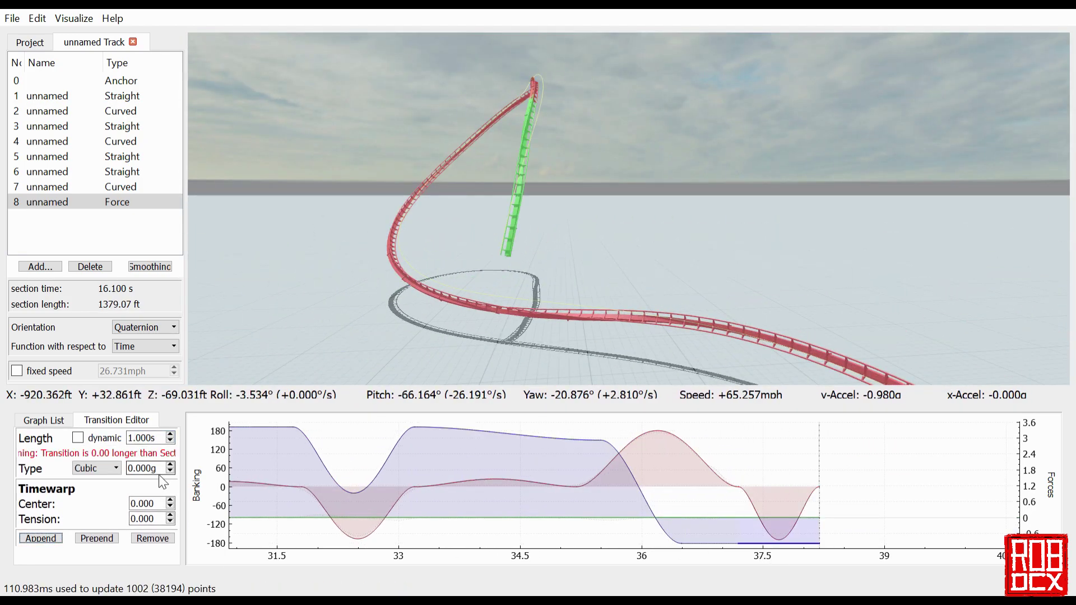
# Step: Raise the appended force transition for the pull-out and append flat transitions to the ends of the force and roll curves
pyautogui.scroll(4, 159, 444)
pyautogui.click(40, 539)
pyautogui.click(779, 539)
pyautogui.click(41, 544)
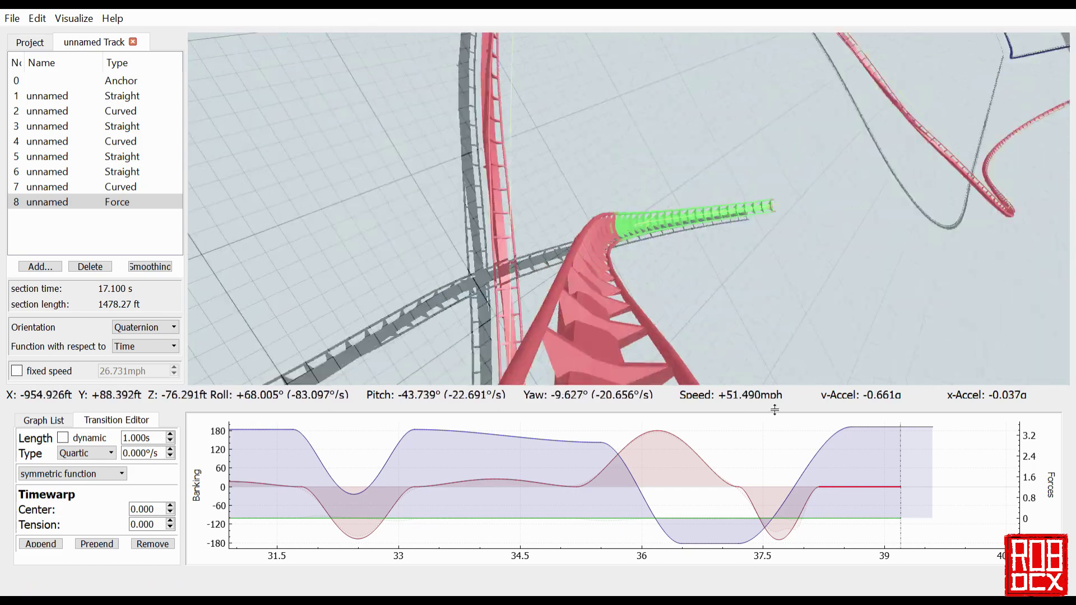
# Step: Set the negative roll hump to -146.000°/s over 1.000 s and check the pull-out banking from the rider's view
pyautogui.click(779, 540)
pyautogui.scroll(20, 160, 459)
pyautogui.press('s')
pyautogui.press('w')
pyautogui.press('r')
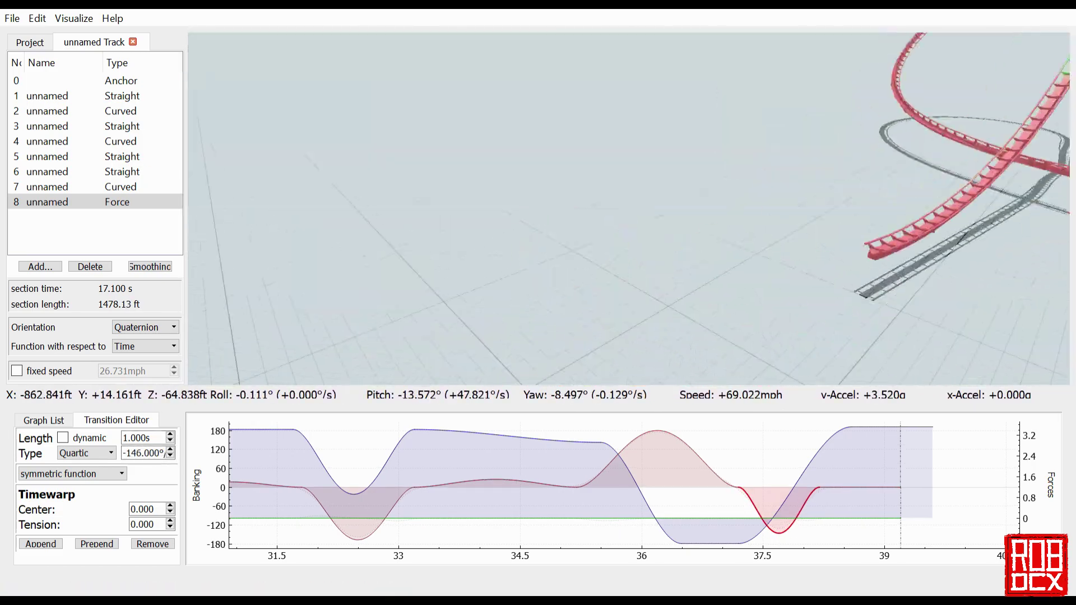
# Step: Try shortening the 25.000°/s roll hump to 1.700 s
pyautogui.moveTo(628, 207); pyautogui.dragTo(729, 140)
pyautogui.click(693, 453)
pyautogui.click(493, 481)
pyautogui.scroll(-2, 164, 441)
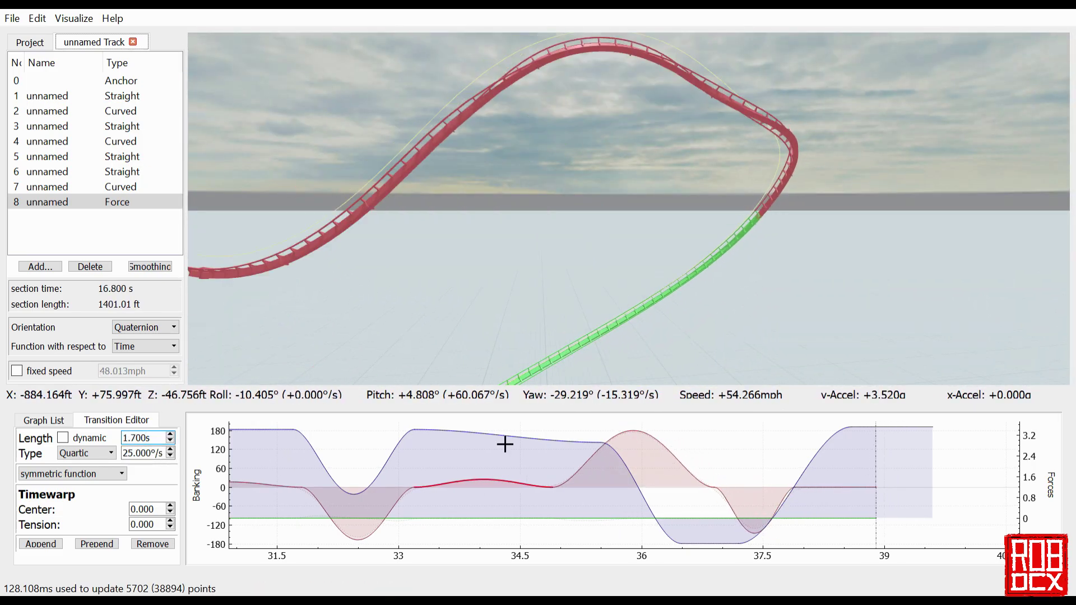
pyautogui.scroll(3, 161, 440)
# Step: Save the project and inspect the track from the rider's view
pyautogui.hotkey('ctrl', 's')
pyautogui.moveTo(628, 207)
pyautogui.mouseDown()
pyautogui.moveTo(650, 241)
pyautogui.moveTo(628, 197)
pyautogui.mouseUp()
pyautogui.press('r')
pyautogui.press('s')
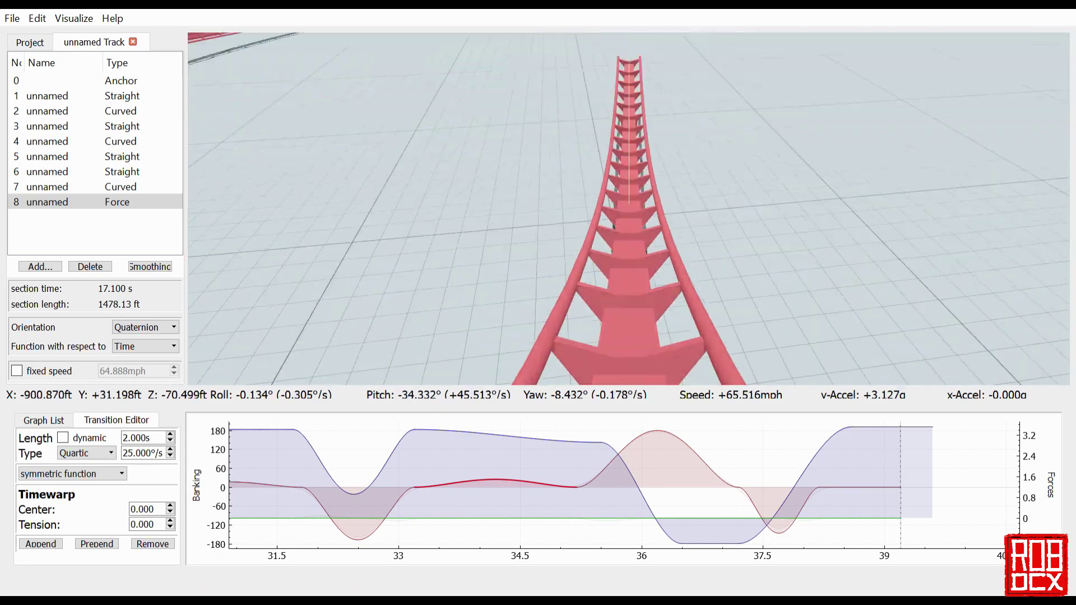
# Step: Set the force drop after the tapered plateau to -3.300g, checking the exit from the rider's view
pyautogui.click(639, 487)
pyautogui.scroll(4, 147, 454)
pyautogui.press('s')
pyautogui.press('w')
pyautogui.press('r')
pyautogui.scroll(2, 147, 453)
# Step: Set the low-force plateau's length to 1.200 s, comparing the track's exit from the rider's view
pyautogui.click(715, 527)
pyautogui.scroll(5, 154, 439)
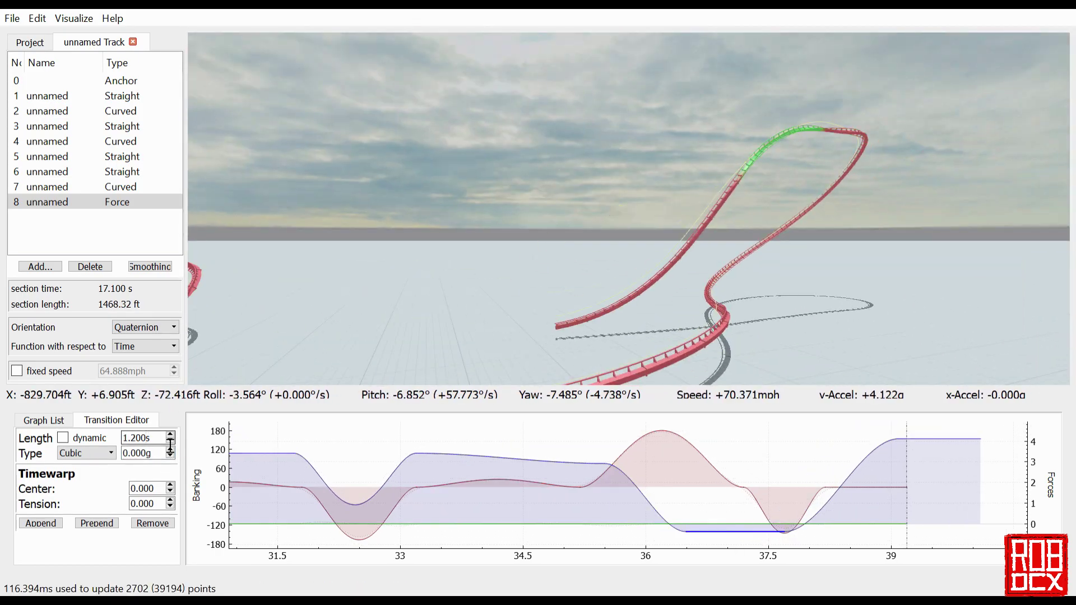
pyautogui.scroll(-1, 154, 439)
pyautogui.press('r')
pyautogui.press('s')
pyautogui.press('r')
pyautogui.click(634, 468)
pyautogui.click(723, 529)
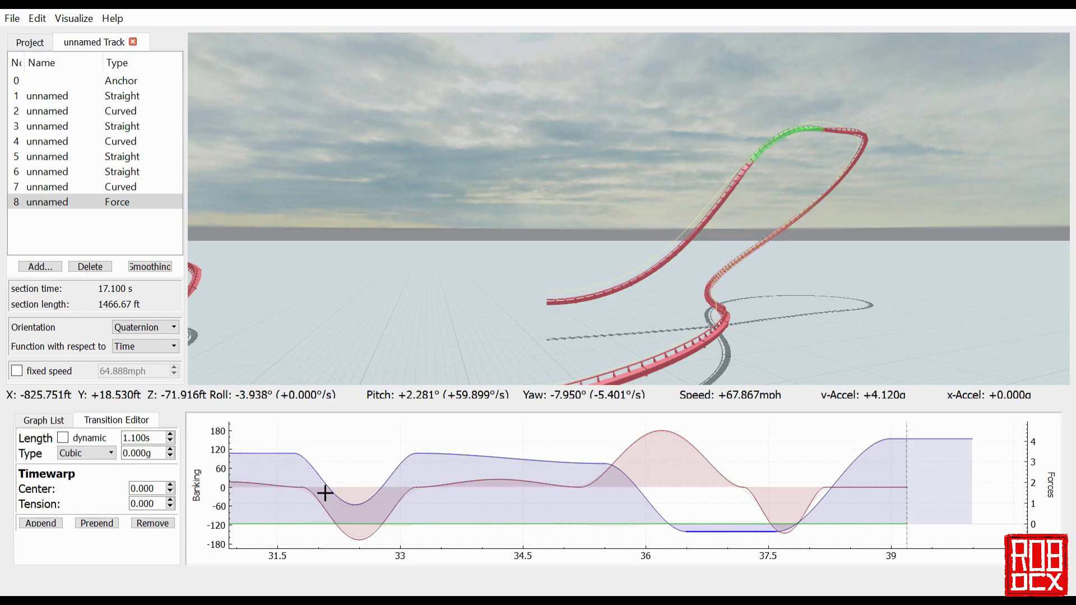
pyautogui.scroll(1, 152, 439)
# Step: Make the final flat roll transition's length dynamic and set the negative roll hump to -134.000°/s
pyautogui.click(863, 487)
pyautogui.click(63, 438)
pyautogui.scroll(9, 155, 457)
pyautogui.press('r')
pyautogui.press('s')
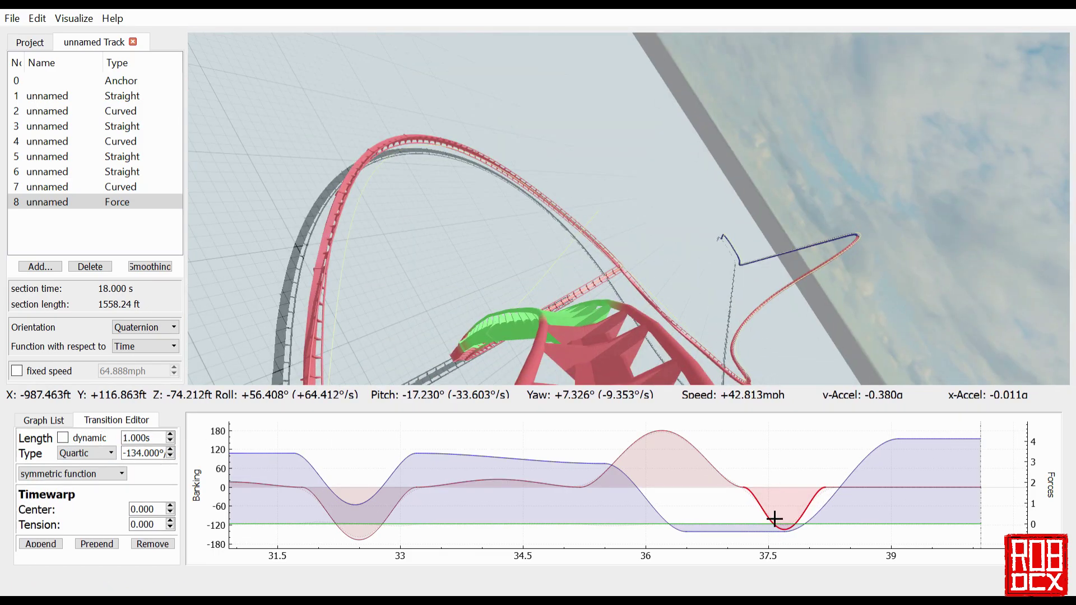
# Step: Set the negative roll hump to -103.000°/s over 1.300 s and check the banking from the rider's view
pyautogui.scroll(2, 151, 439)
pyautogui.press('w')
pyautogui.press('r')
pyautogui.scroll(7, 151, 439)
pyautogui.scroll(7, 149, 457)
pyautogui.press('r')
pyautogui.press('s')
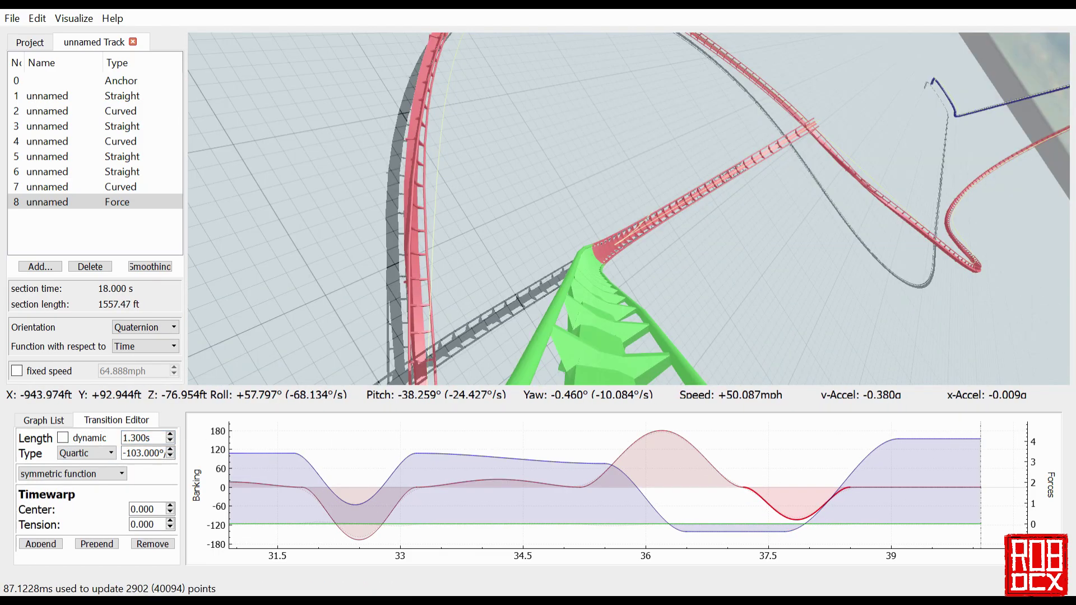
pyautogui.press('w')
pyautogui.press('r')
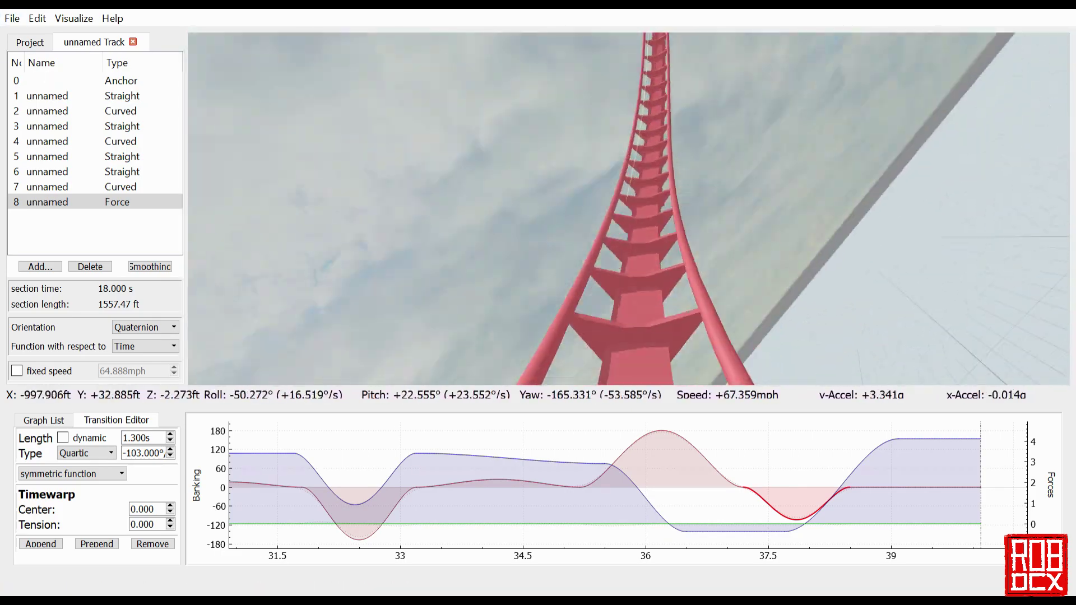
# Step: Duplicate the track in the project's track list and name the two tracks 1.0 and 1.1
pyautogui.press('r')
pyautogui.click(12, 18)
pyautogui.click(29, 42)
pyautogui.click(64, 524)
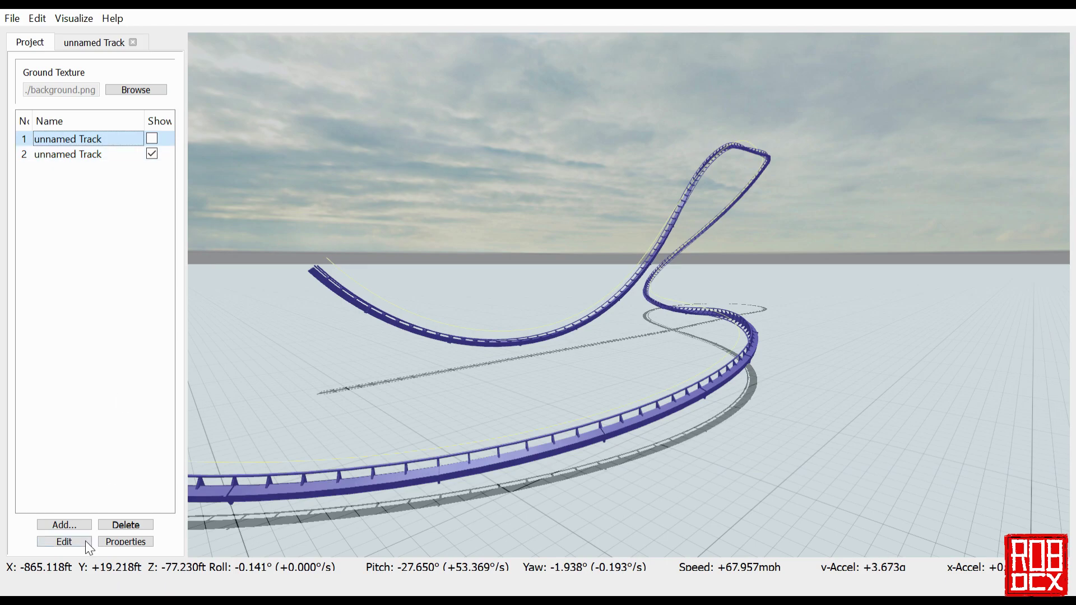
pyautogui.doubleClick(62, 140)
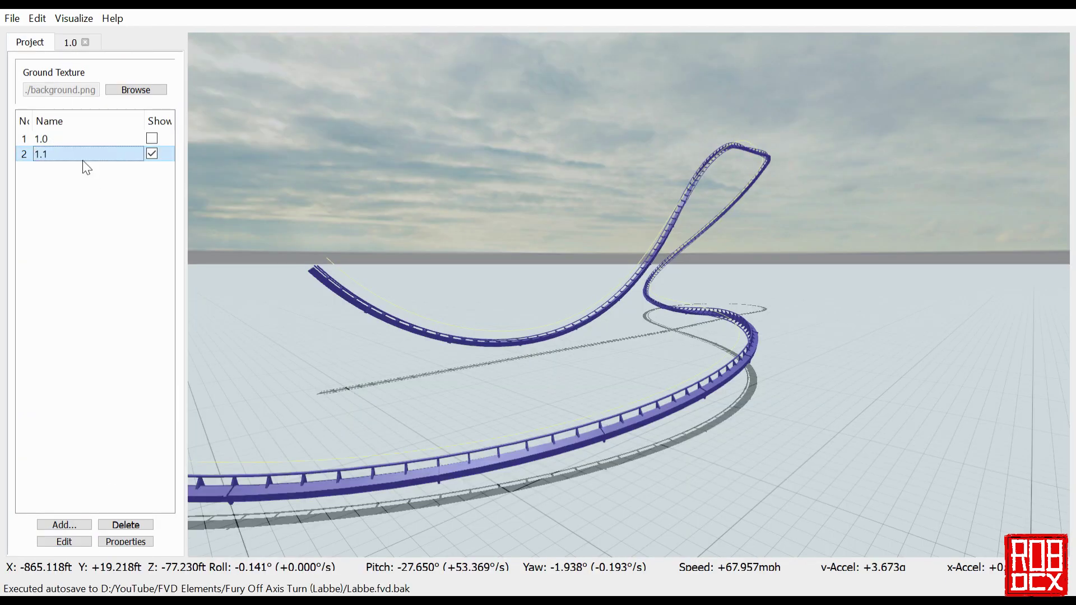
# Step: Open track 1.1 for editing and bring up the transitions of Force section 8 from about 33 s onward
pyautogui.doubleClick(82, 157)
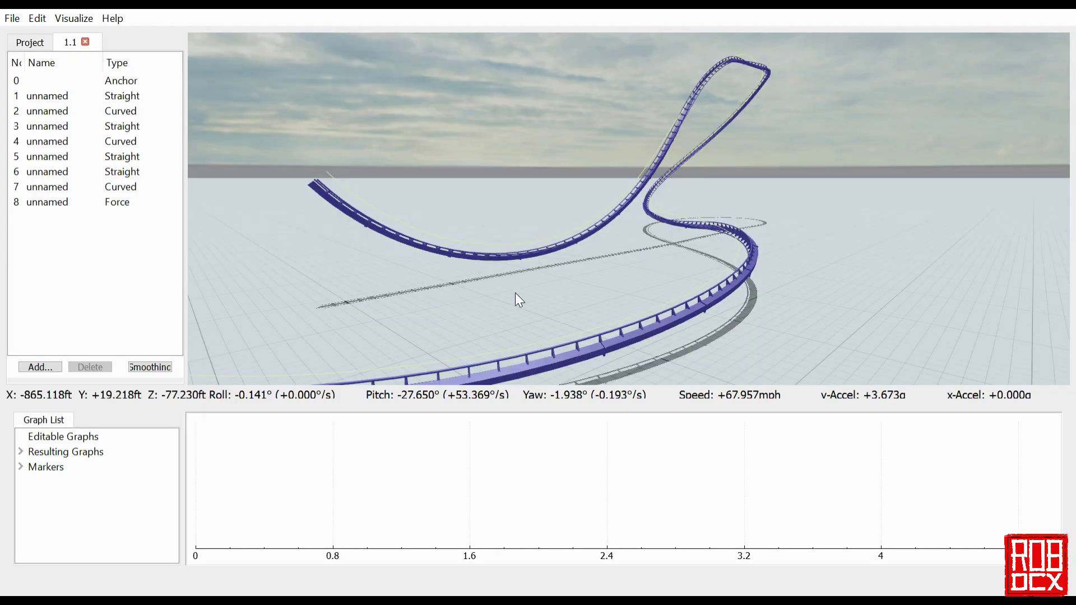
pyautogui.click(117, 202)
pyautogui.scroll(10, 645, 504)
pyautogui.press('w')
pyautogui.click(348, 487)
pyautogui.scroll(20, 162, 457)
pyautogui.scroll(2, 162, 456)
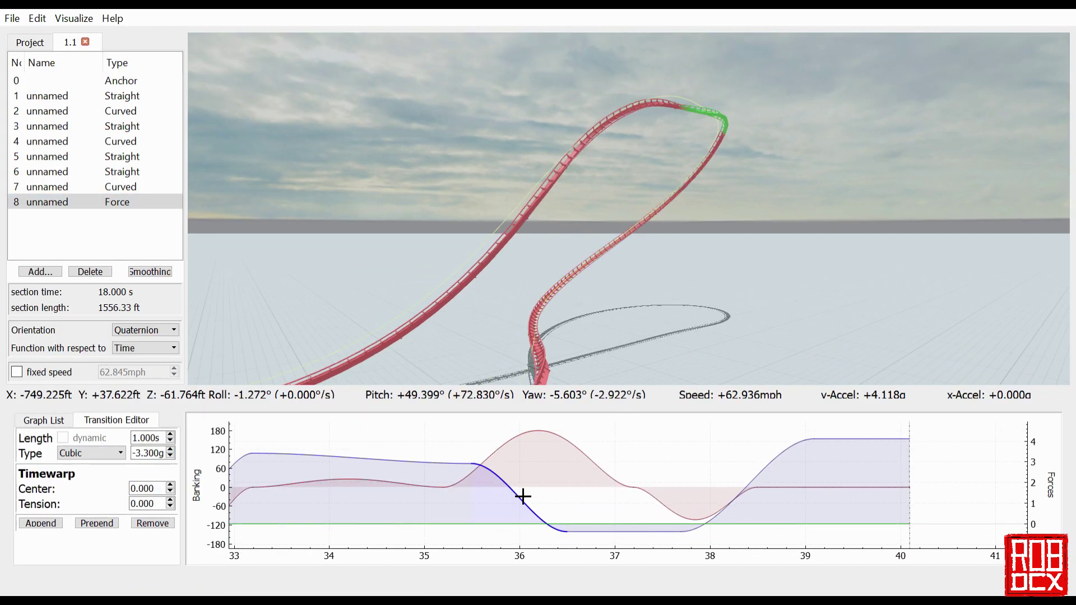
# Step: Try shortening the small roll hump to 1.200 s and setting the large roll hump to 173.000°/s over 1.900 s
pyautogui.click(415, 486)
pyautogui.scroll(-8, 163, 442)
pyautogui.click(449, 477)
pyautogui.scroll(20, 163, 442)
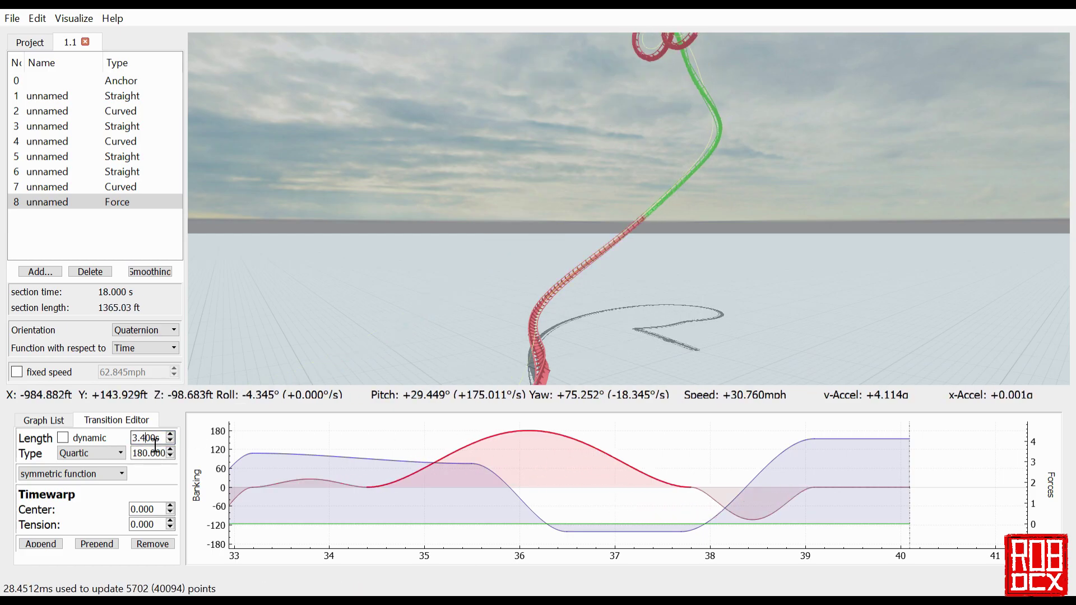
pyautogui.scroll(-20, 163, 442)
pyautogui.scroll(-2, 169, 440)
pyautogui.press('space')
pyautogui.press('space')
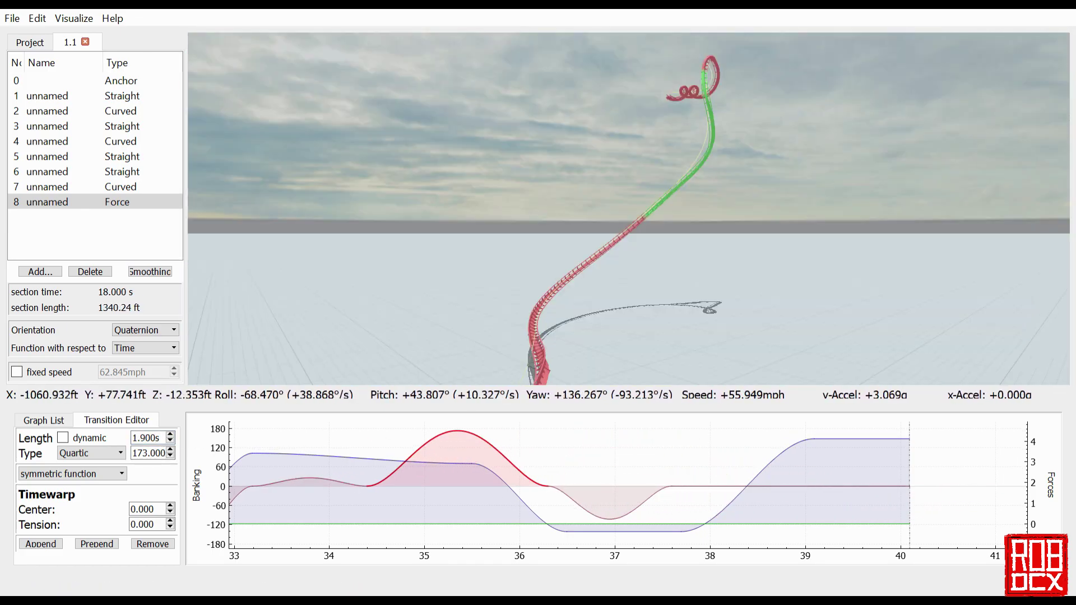
pyautogui.click(314, 482)
pyautogui.scroll(9, 159, 441)
pyautogui.click(508, 460)
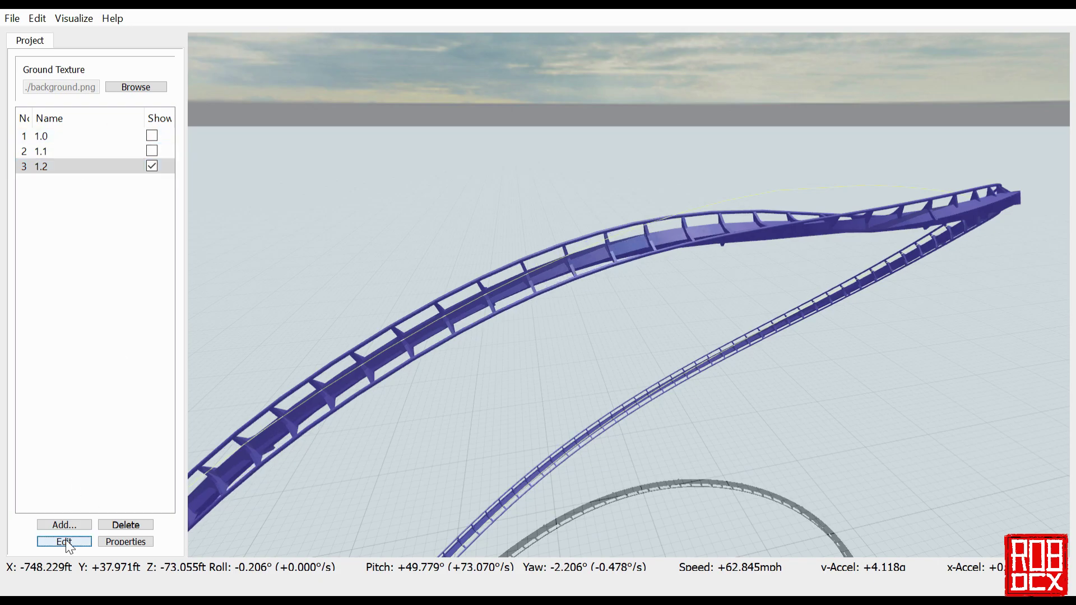
# Step: Open track 1.2 for editing and insert a flat 0.000°/s roll transition of 0.700 s after the large roll hump
pyautogui.click(64, 541)
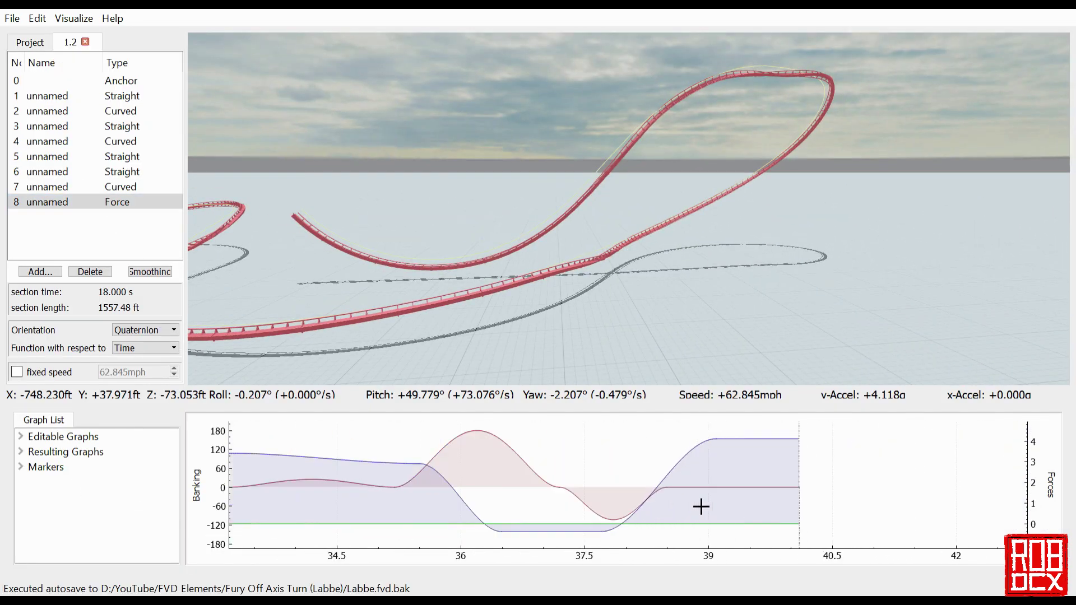
pyautogui.click(560, 529)
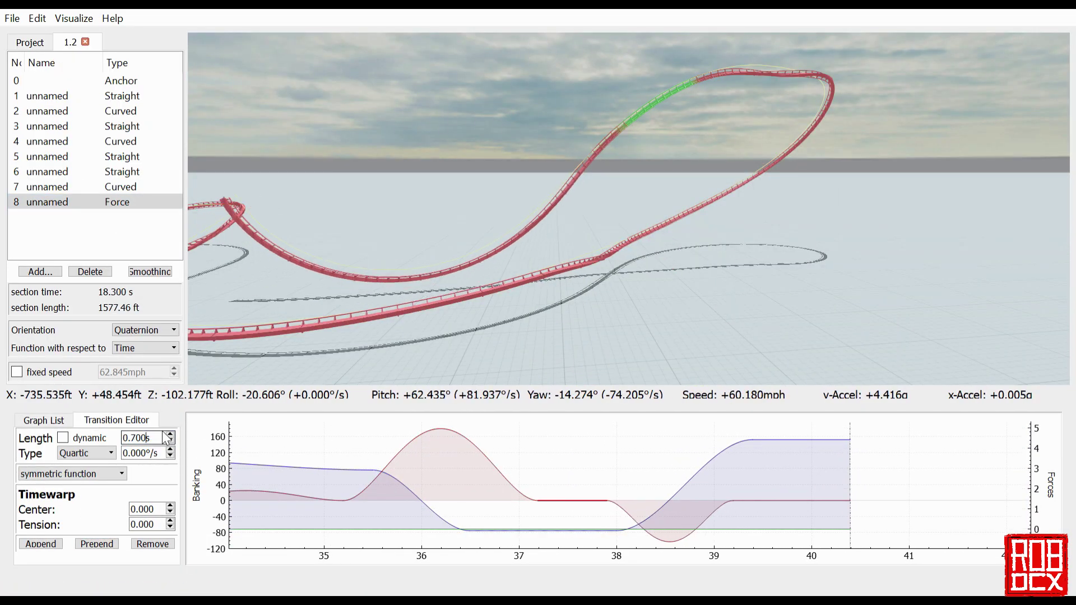
# Step: Try setting the negative roll hump after the flat transition to -85.000°/s over 1.400 s
pyautogui.click(670, 533)
pyautogui.scroll(7, 159, 440)
pyautogui.scroll(20, 147, 455)
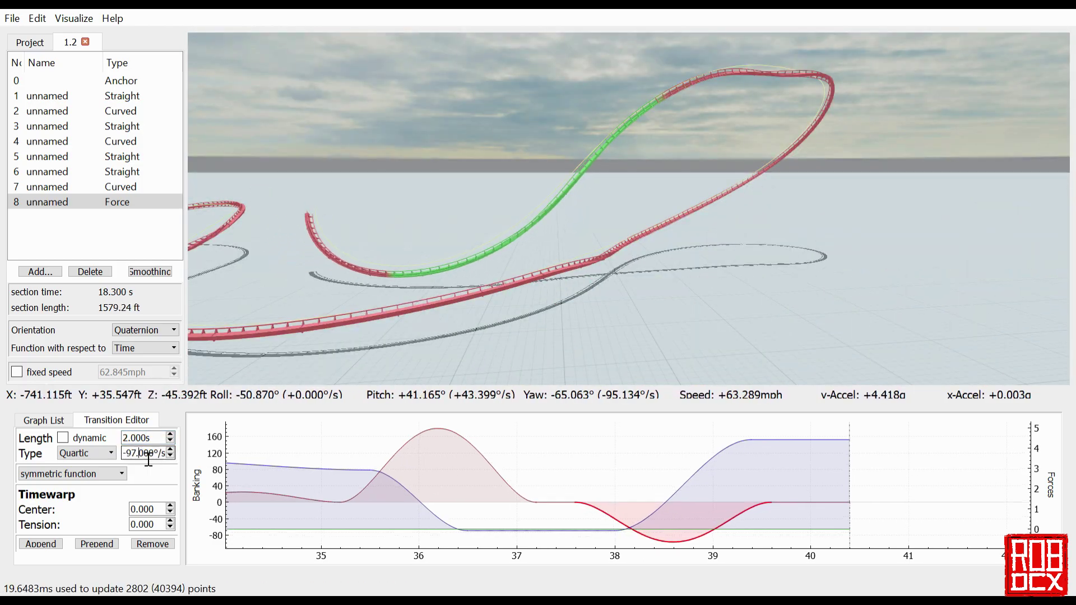
pyautogui.scroll(-6, 160, 440)
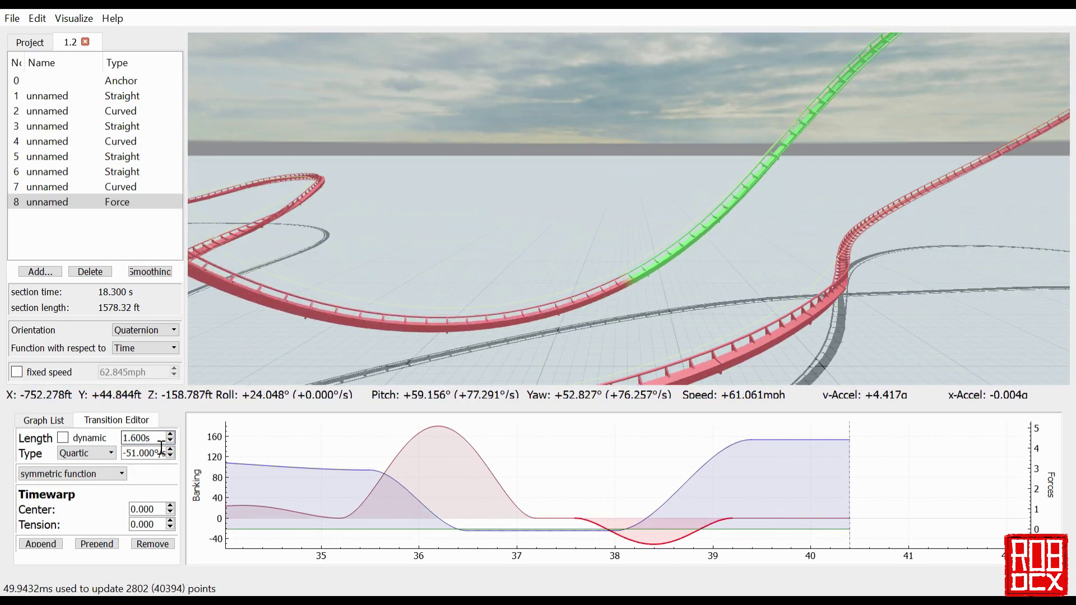
pyautogui.scroll(-20, 159, 457)
pyautogui.scroll(-11, 159, 466)
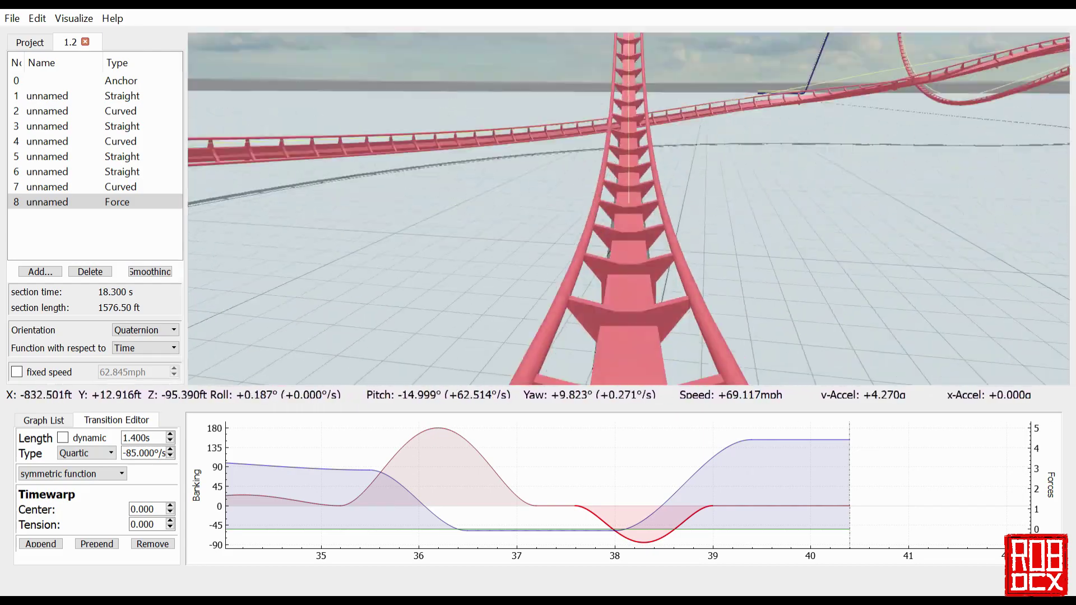
# Step: Set the large roll hump to 162.000°/s and the negative roll hump to -47.000°/s over 1.900 s
pyautogui.click(448, 477)
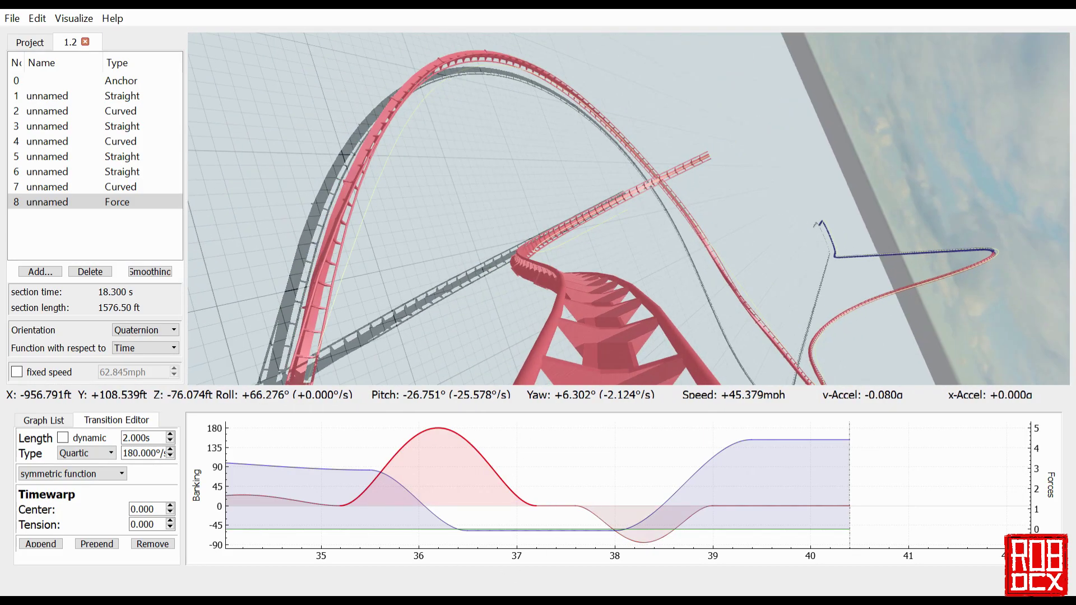
pyautogui.scroll(-6, 163, 464)
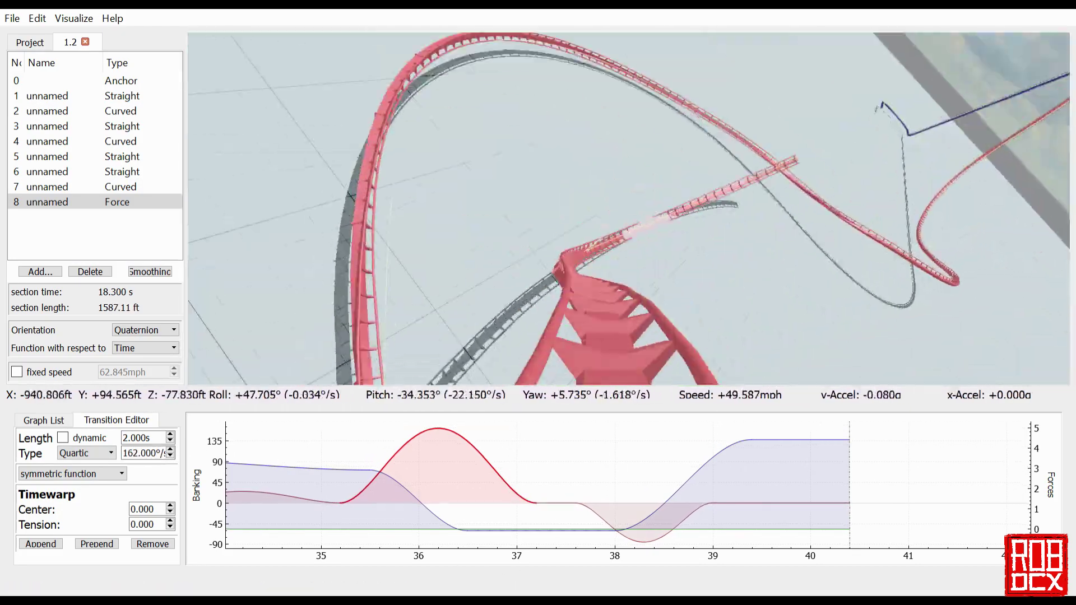
pyautogui.click(606, 491)
pyautogui.scroll(20, 147, 459)
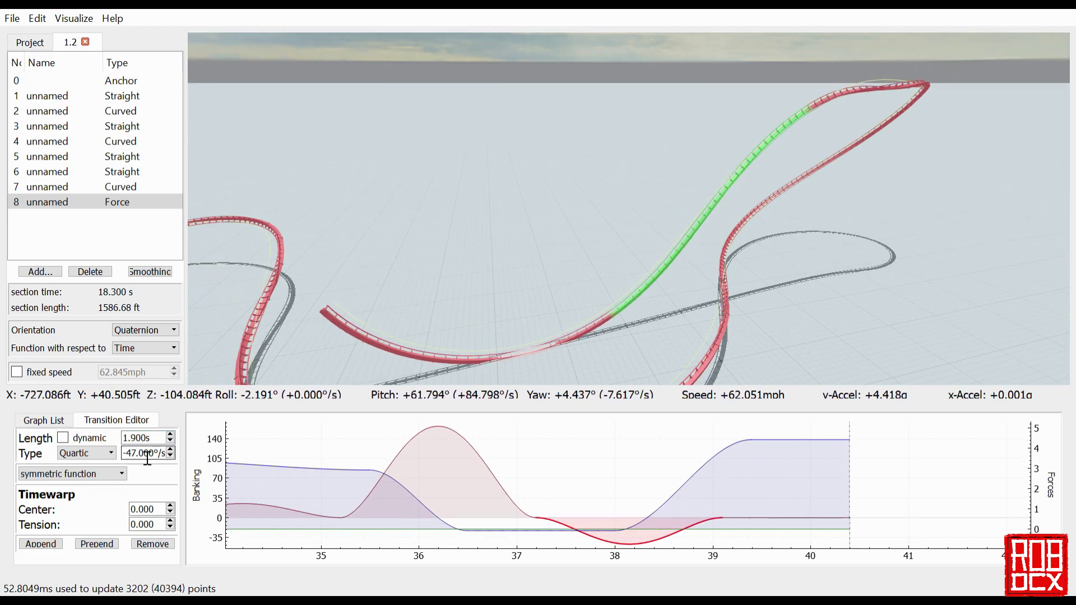
# Step: Set the low-force plateau's length to 1.450 s and select the final flat roll transition
pyautogui.click(555, 531)
pyautogui.scroll(-1, 147, 439)
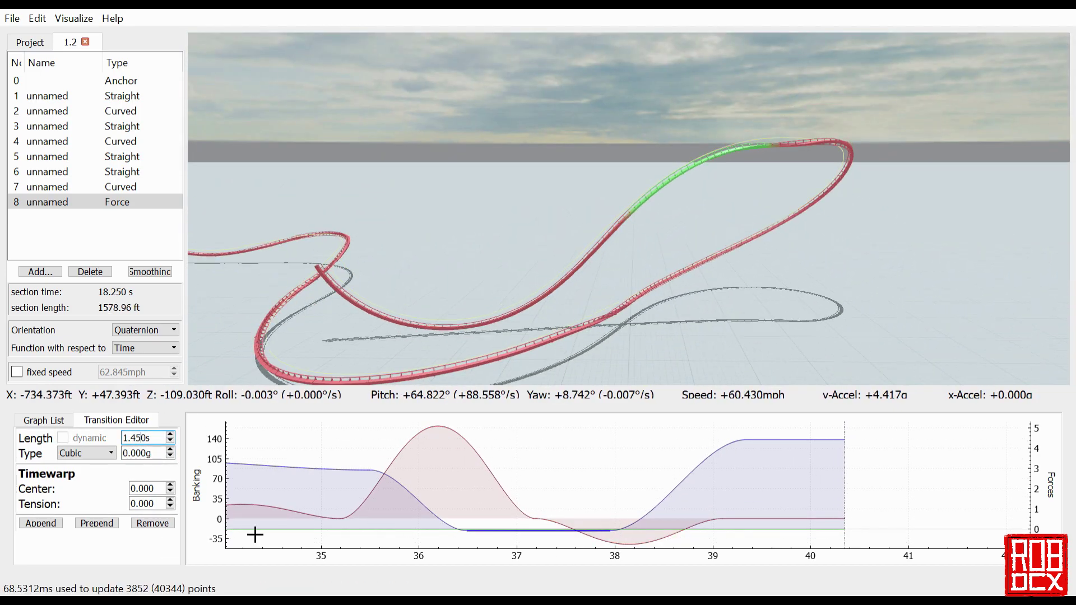
pyautogui.moveTo(478, 361)
pyautogui.mouseDown()
pyautogui.moveTo(505, 325)
pyautogui.moveTo(478, 362)
pyautogui.mouseUp()
pyautogui.click(785, 520)
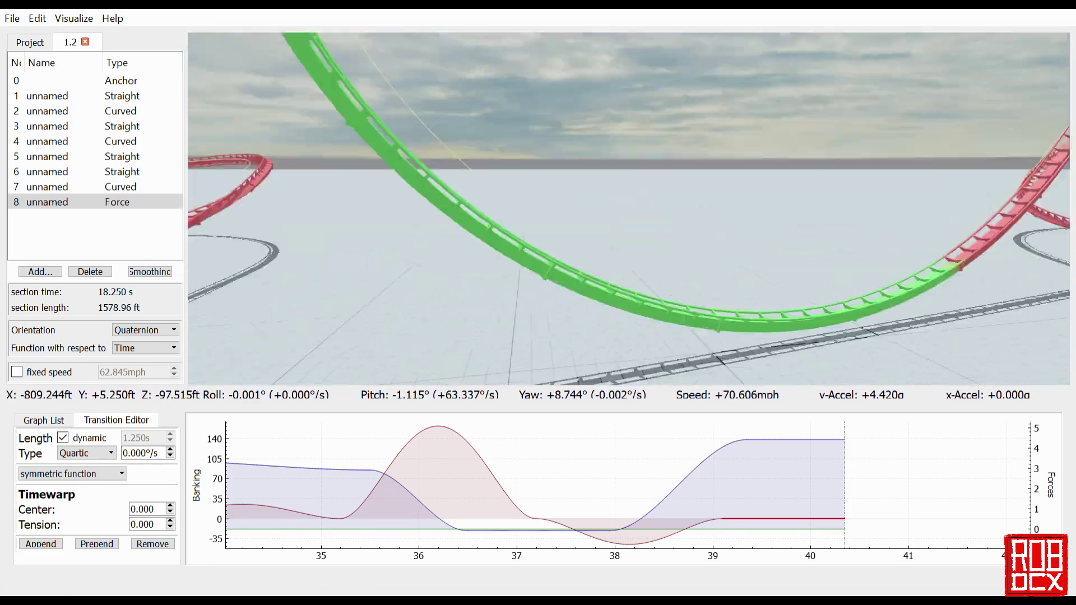
# Step: Set the negative roll hump after the large roll hump to -45.000°/s over 1.900 s and save the project
pyautogui.click(689, 495)
pyautogui.click(616, 544)
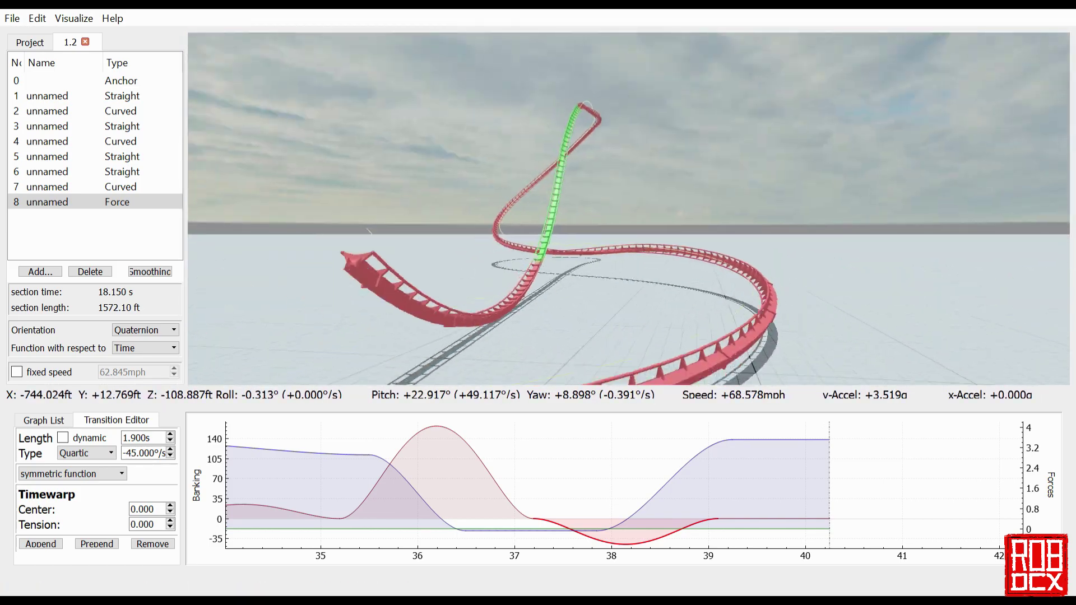
pyautogui.hotkey('ctrl', 's')
# Step: Append a cubic force transition of -3.800g over 1.200 s after the final high-force plateau
pyautogui.click(779, 441)
pyautogui.scroll(2, 167, 439)
pyautogui.click(41, 524)
pyautogui.scroll(-20, 151, 454)
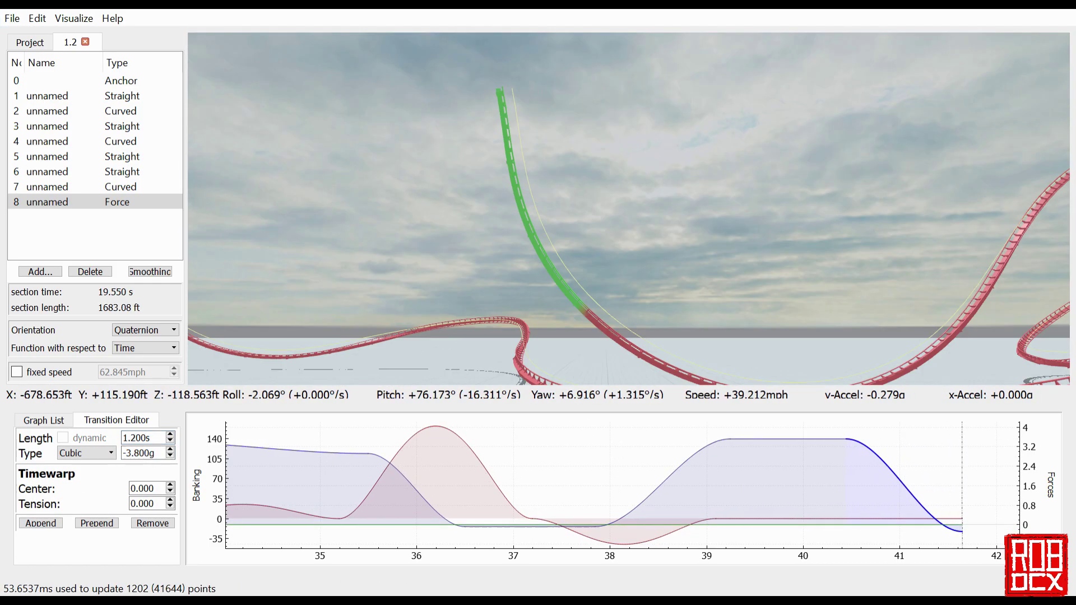
pyautogui.scroll(-1, 167, 441)
# Step: Add a 3.900g cubic rise over 1.200 s after a low-force stretch, and make that stretch a 2.600 s quartic transition of -0.100g
pyautogui.click(975, 532)
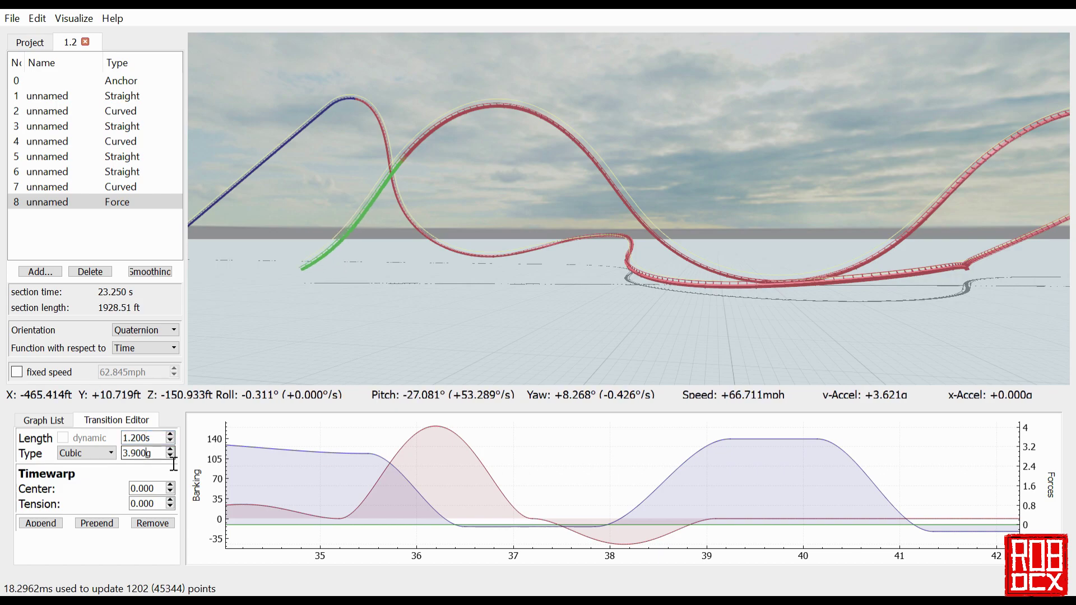
pyautogui.scroll(-1, 170, 456)
pyautogui.moveTo(386, 297); pyautogui.dragTo(397, 347)
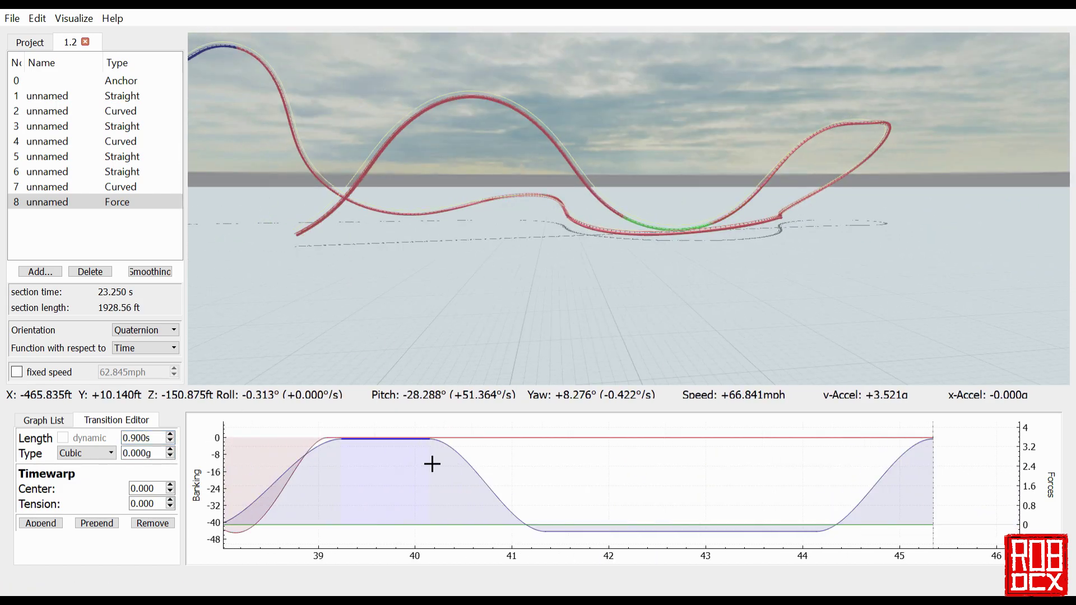
pyautogui.scroll(-1, 167, 441)
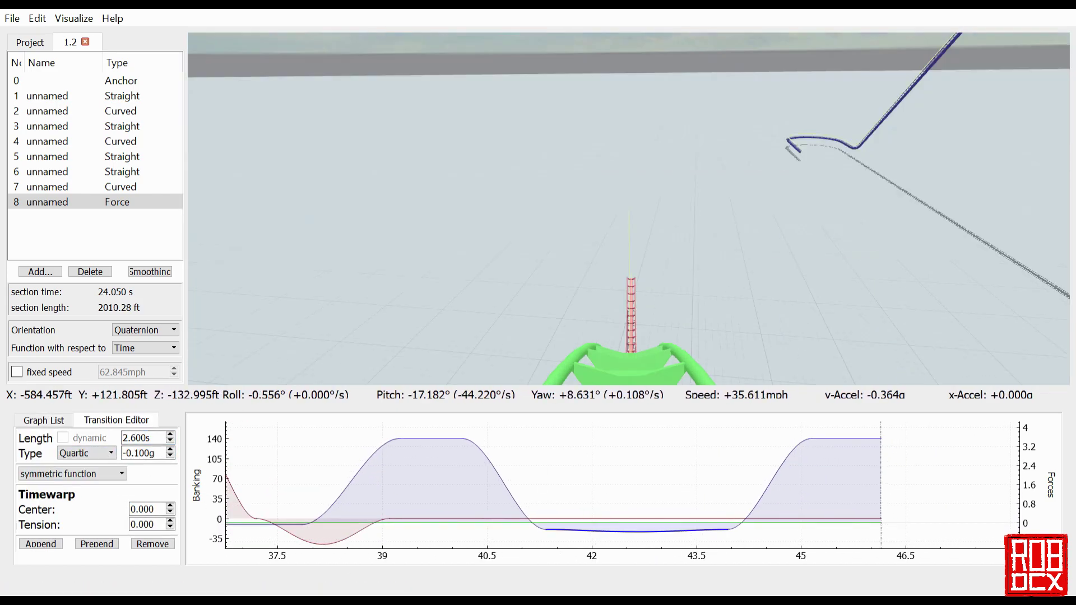
# Step: Give the final flat roll transition a fixed length and append another roll transition with dynamic length
pyautogui.click(672, 520)
pyautogui.click(63, 438)
pyautogui.click(40, 544)
pyautogui.click(63, 438)
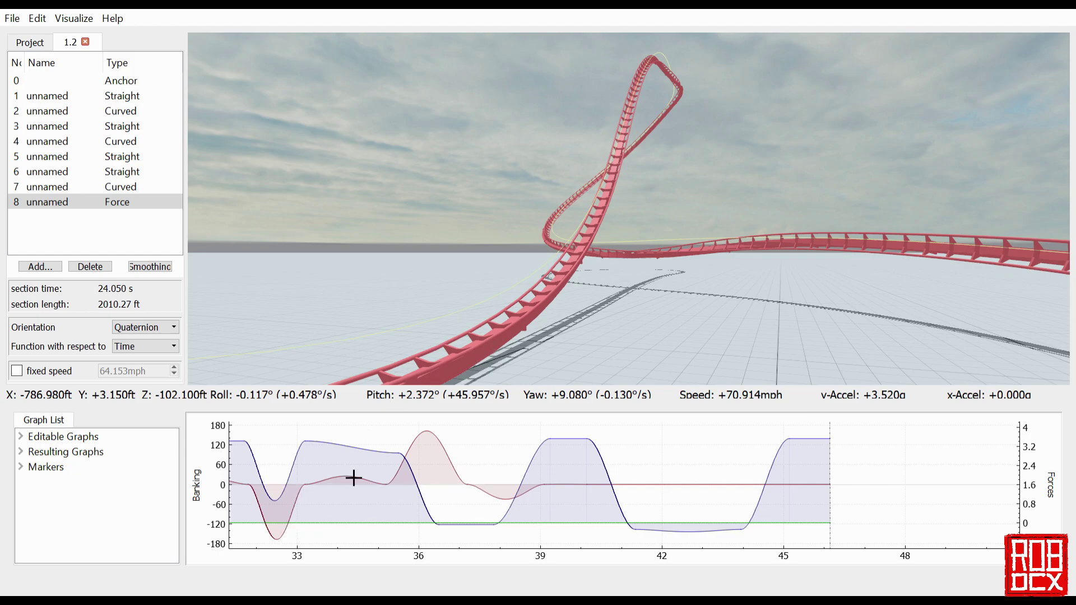
# Step: Examine the -2.500g force dip before the turn and its matching negative roll hump along the track
pyautogui.moveTo(268, 445); pyautogui.dragTo(274, 467)
pyautogui.click(275, 467)
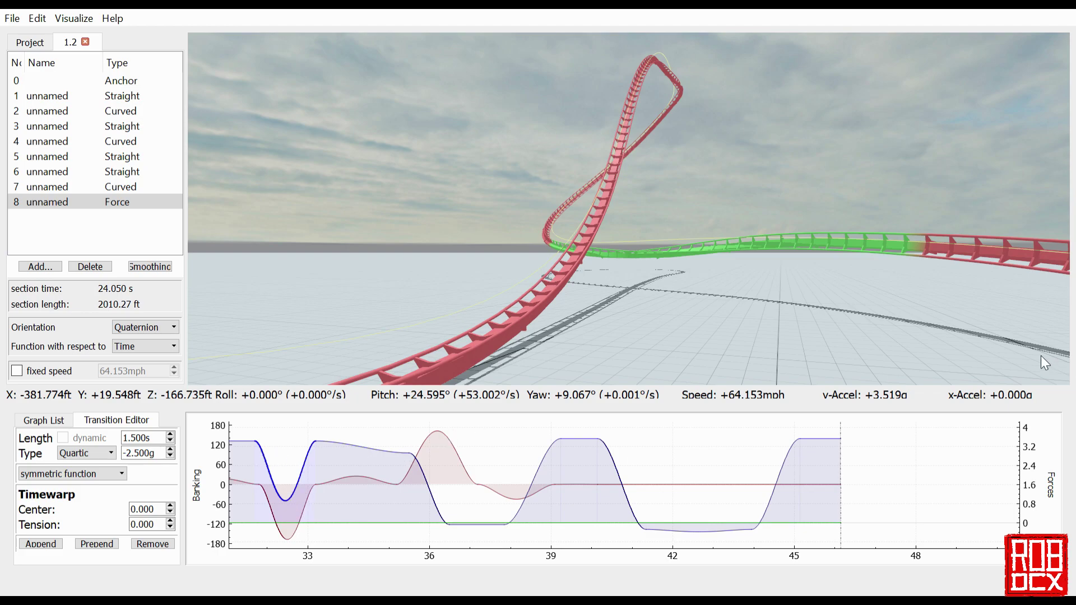
pyautogui.moveTo(668, 266); pyautogui.dragTo(1009, 297)
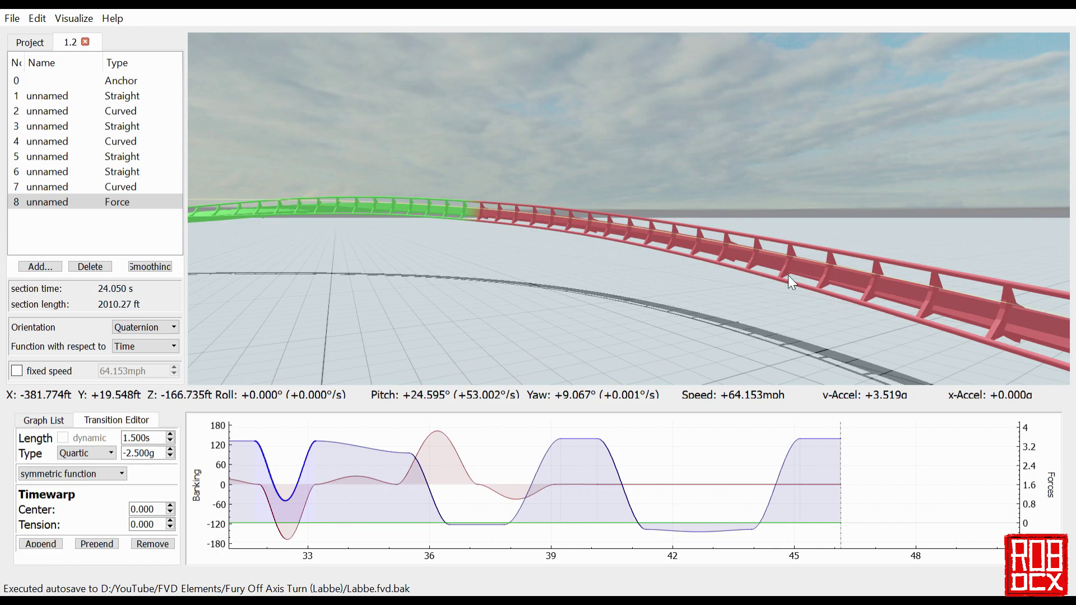
pyautogui.moveTo(841, 353); pyautogui.dragTo(744, 302)
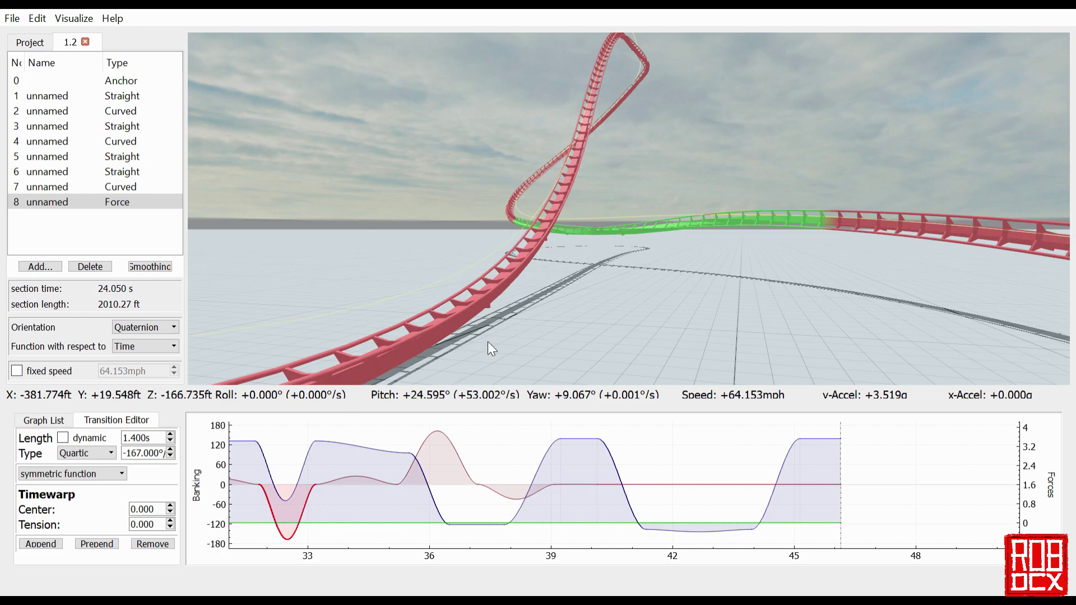
pyautogui.press('w')
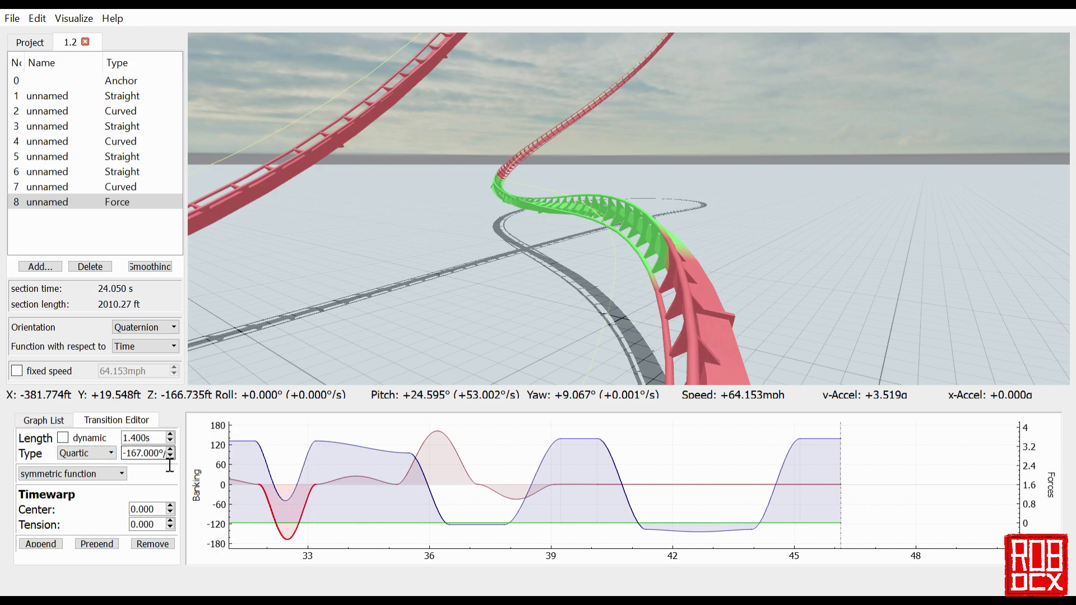
# Step: Try roll rates between -169.000°/s and -166.000°/s on the first negative roll hump, ending at -167.000°/s
pyautogui.scroll(-5, 170, 466)
pyautogui.scroll(5, 169, 466)
pyautogui.scroll(-2, 170, 466)
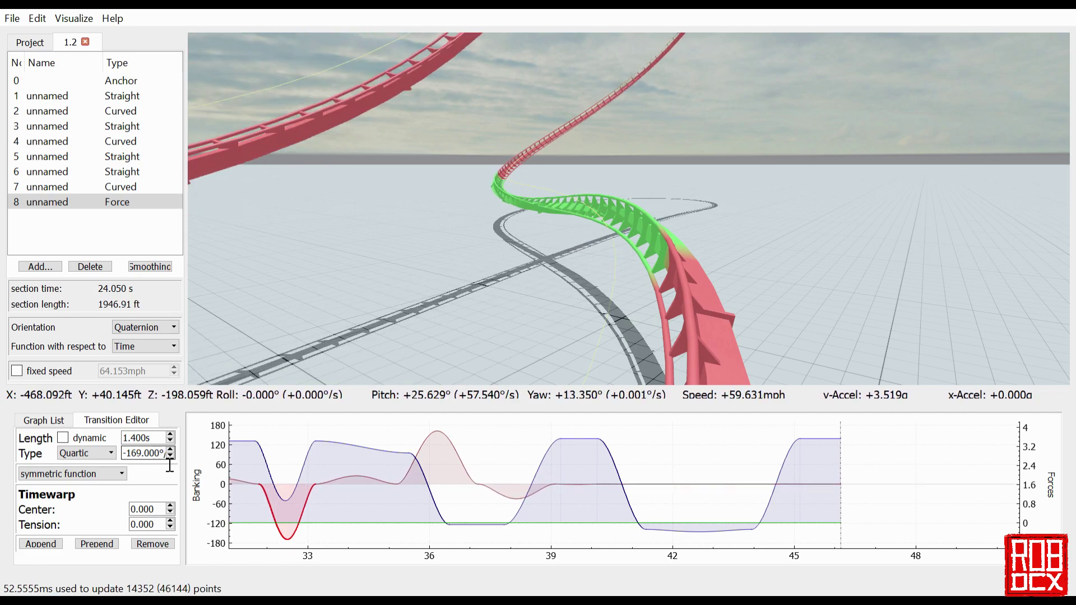
pyautogui.press('Down')
pyautogui.press('Up')
pyautogui.press('Up')
pyautogui.press('Up')
pyautogui.press('Up')
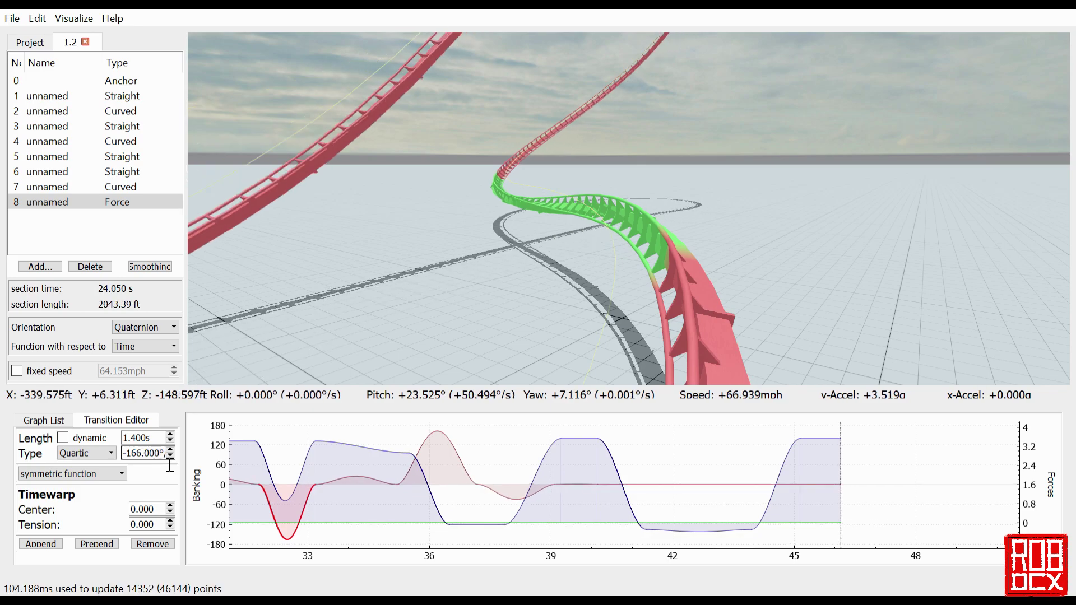
pyautogui.press('Down')
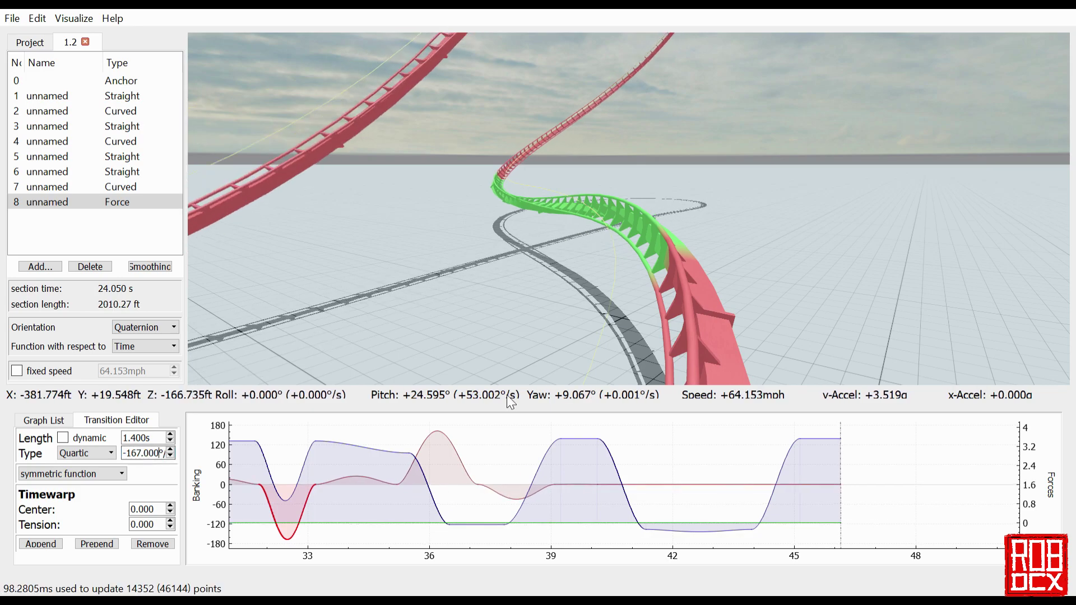
# Step: Examine the climb into the turn, its gradual -0.500g force drop and small roll hump, from outside and onboard
pyautogui.press('s')
pyautogui.moveTo(628, 225); pyautogui.dragTo(751, 93)
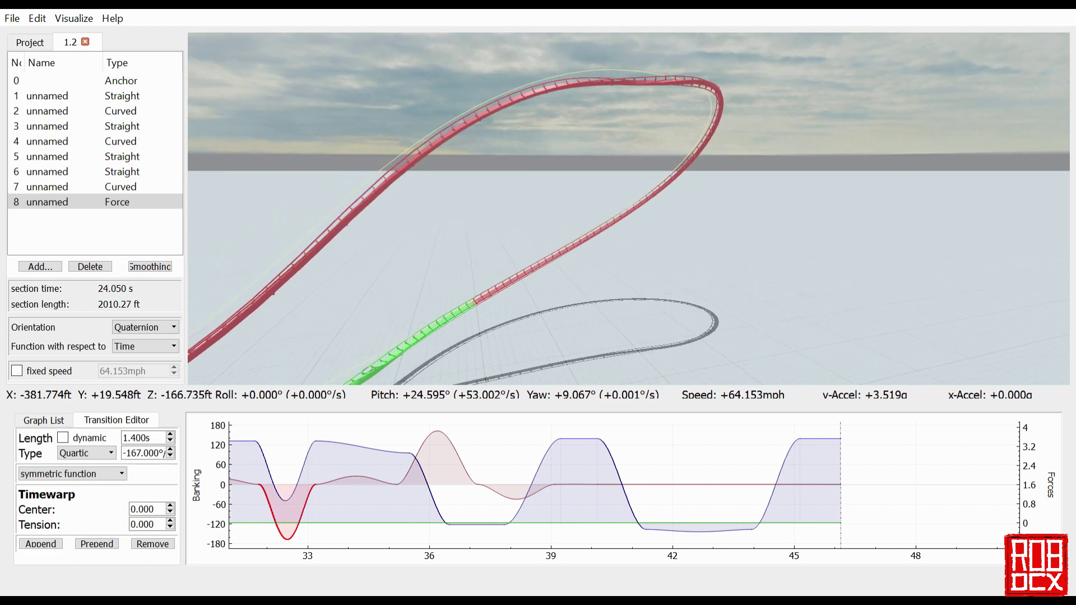
pyautogui.moveTo(628, 208); pyautogui.dragTo(614, 225)
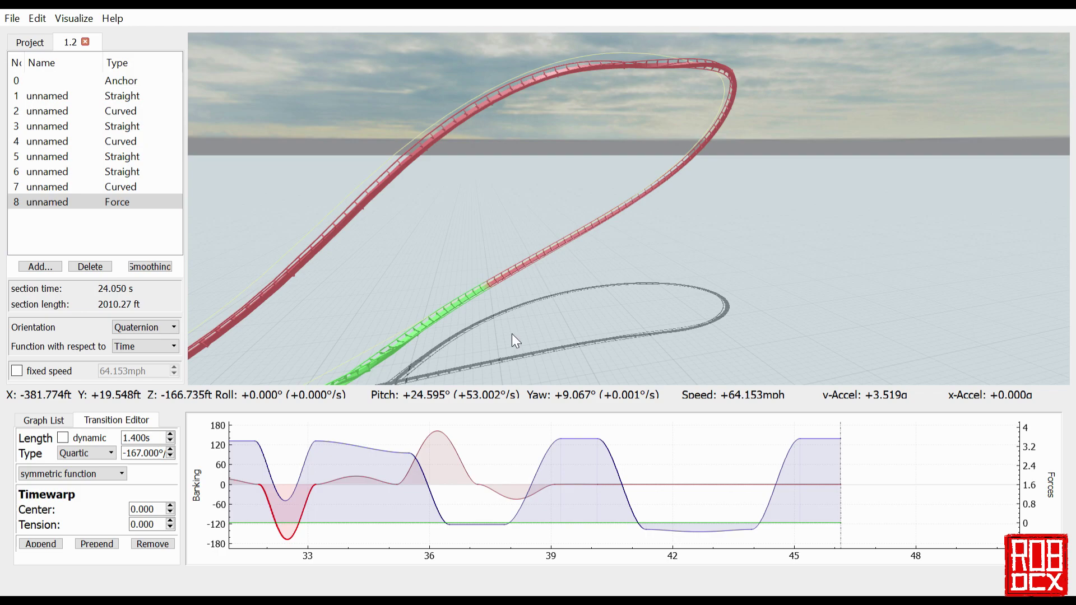
pyautogui.click(353, 455)
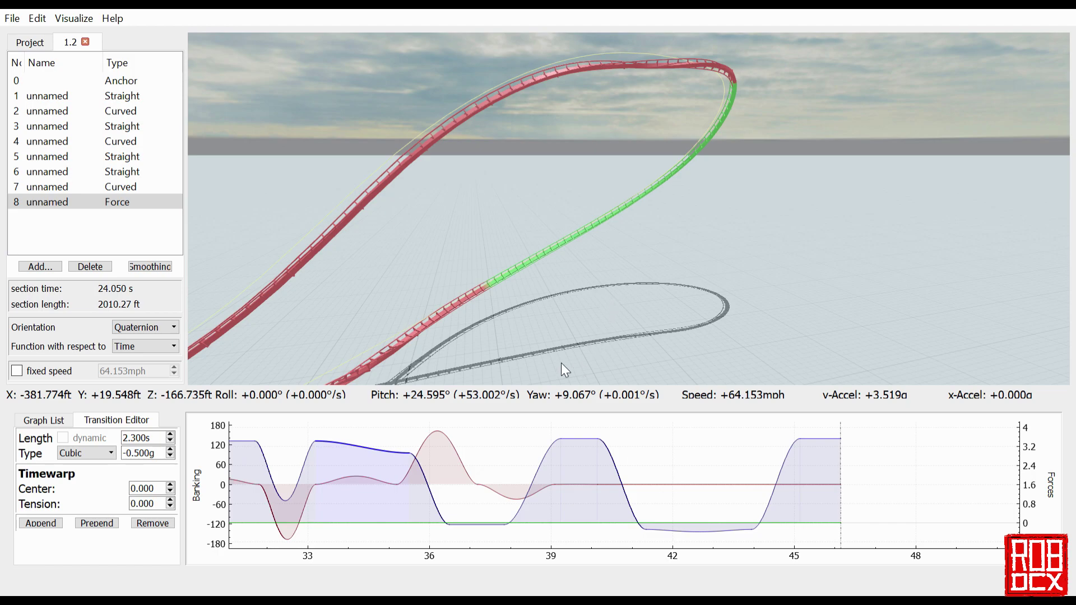
pyautogui.click(354, 489)
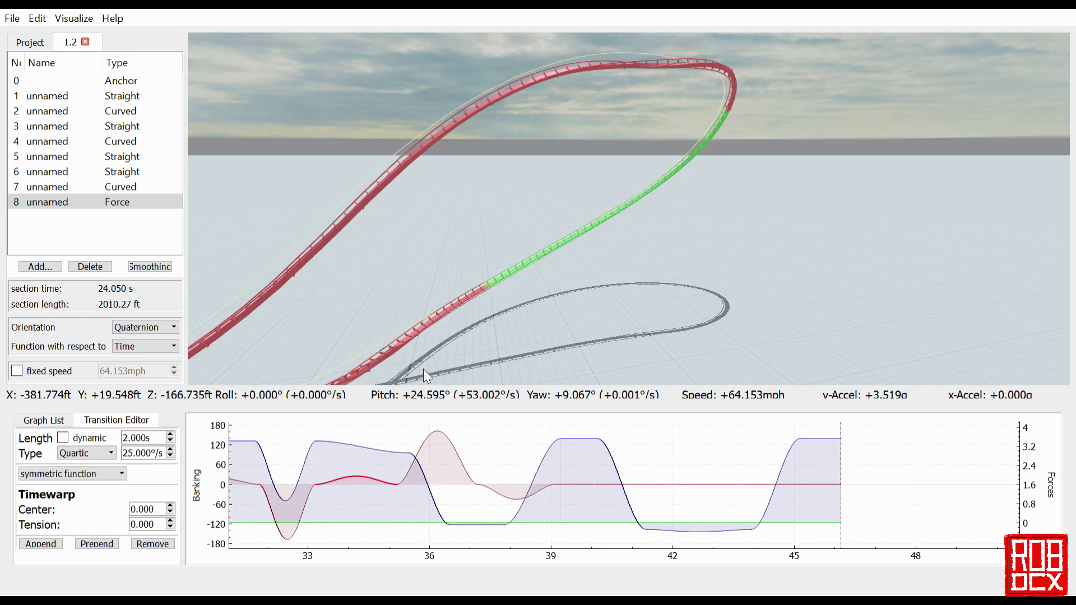
pyautogui.rightClick(601, 312)
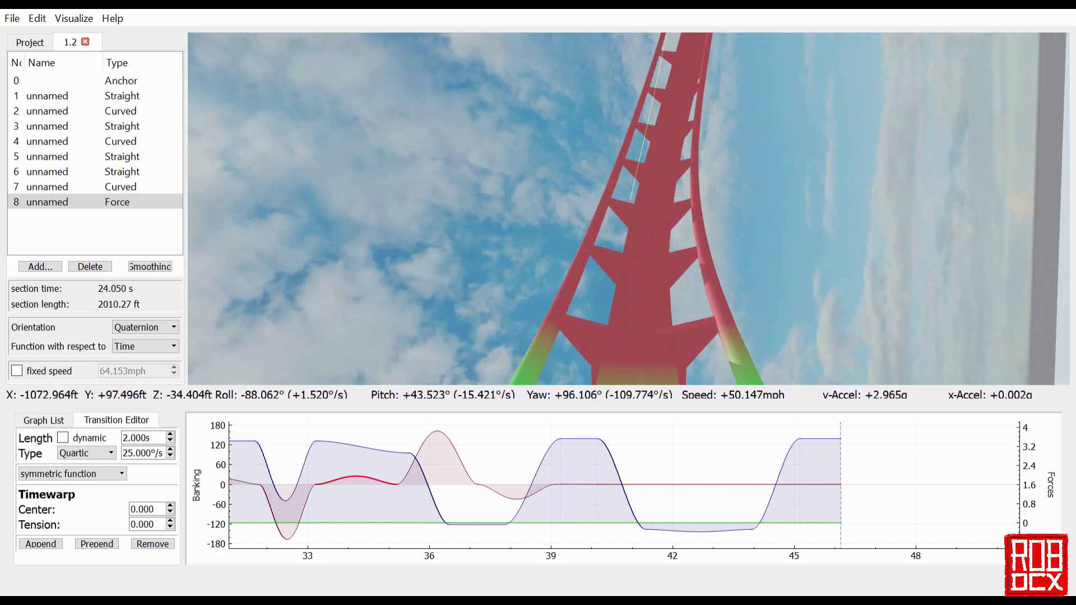
pyautogui.press('r')
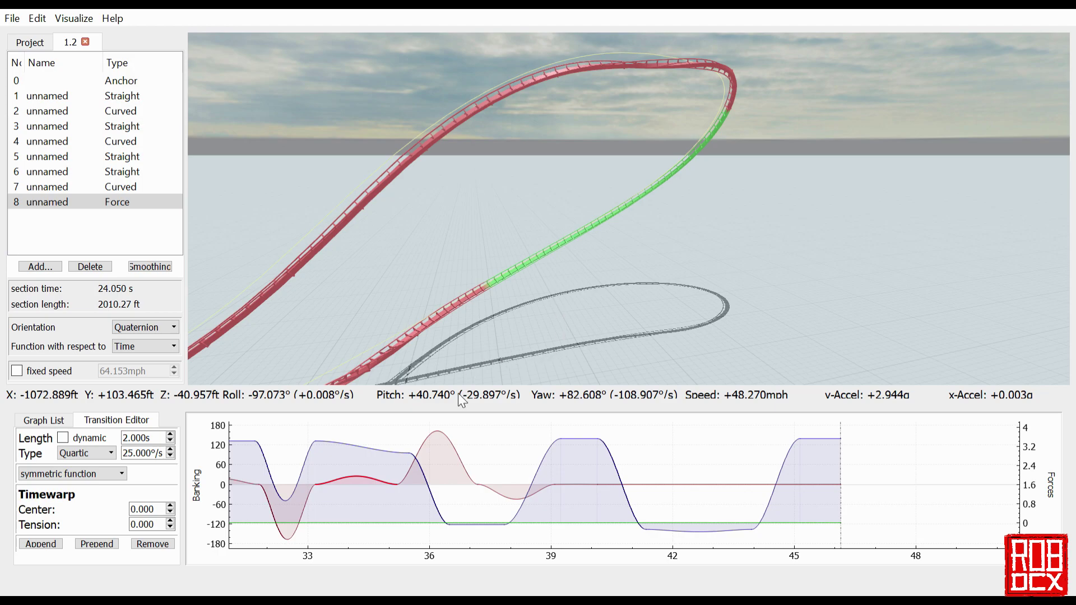
# Step: Examine the crest of the turn through its large roll hump, lateral force line and -3.000g force drop
pyautogui.click(481, 481)
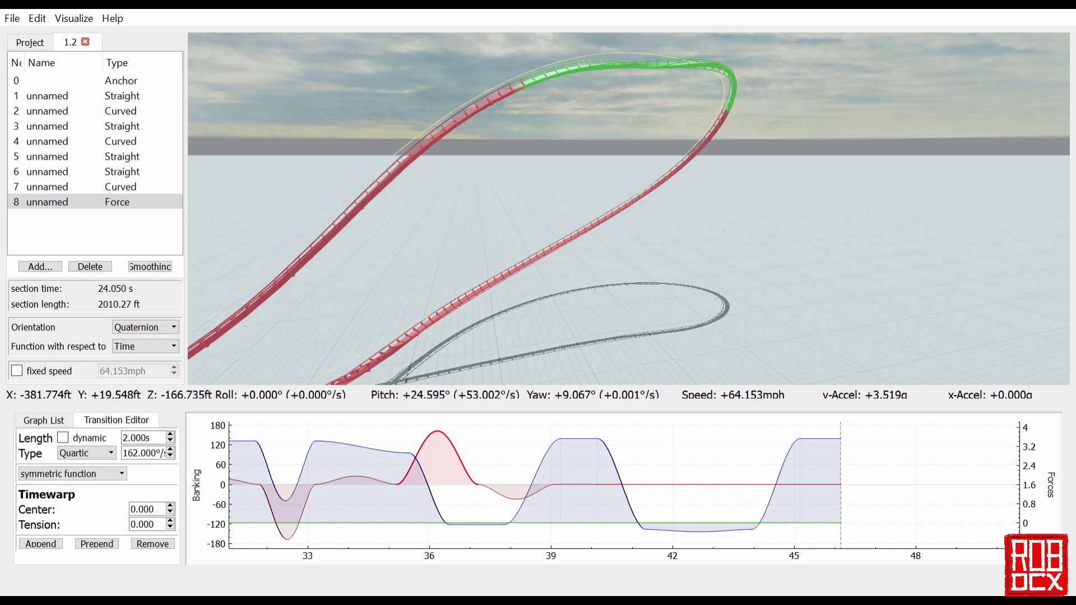
pyautogui.press('s')
pyautogui.moveTo(629, 209); pyautogui.dragTo(668, 197)
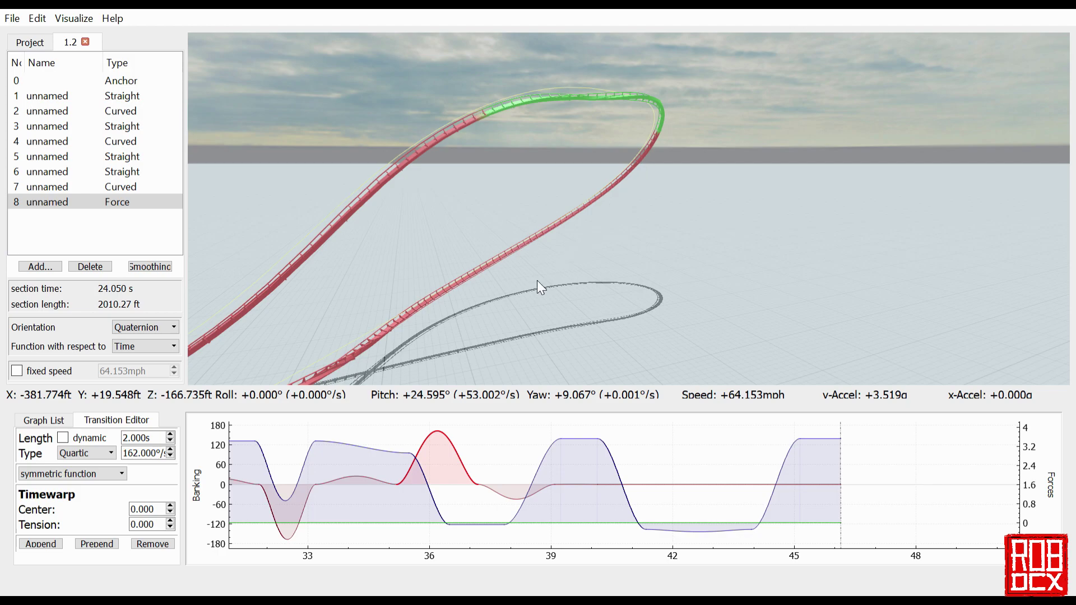
pyautogui.click(396, 531)
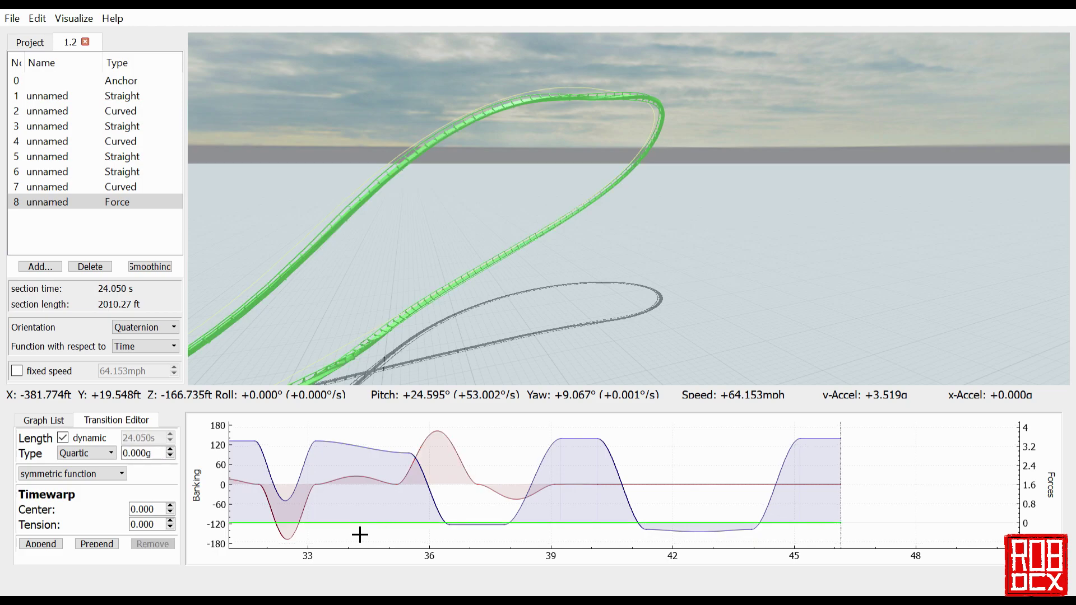
pyautogui.click(416, 475)
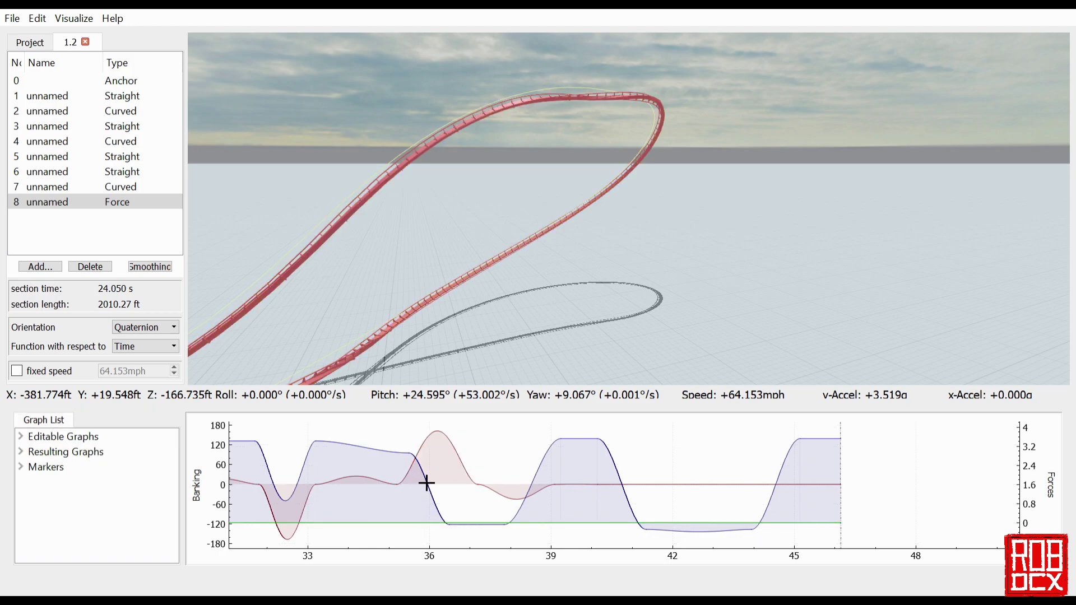
pyautogui.click(425, 485)
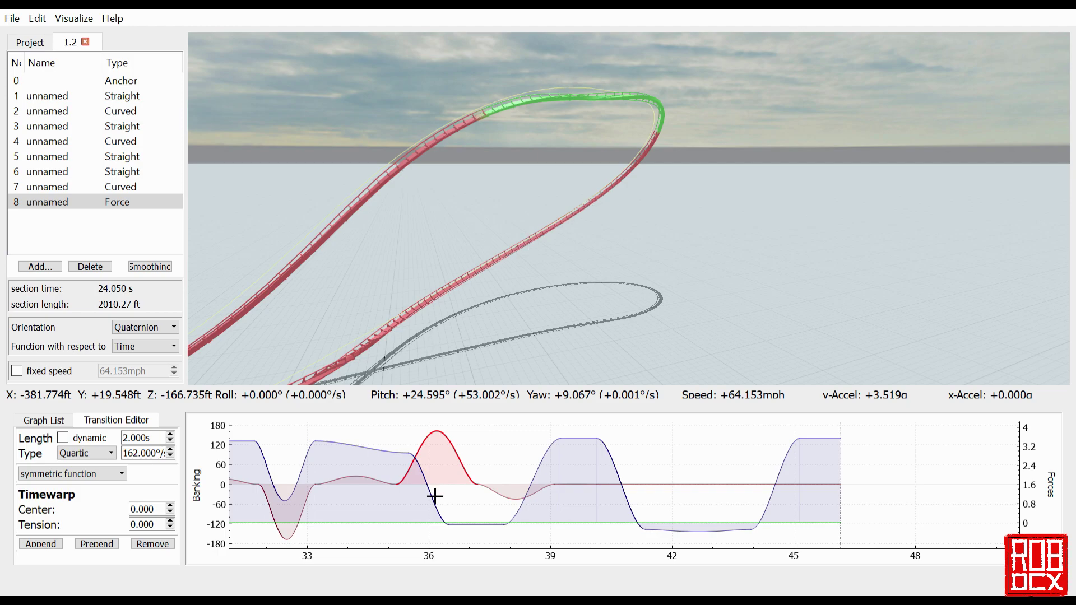
pyautogui.click(507, 527)
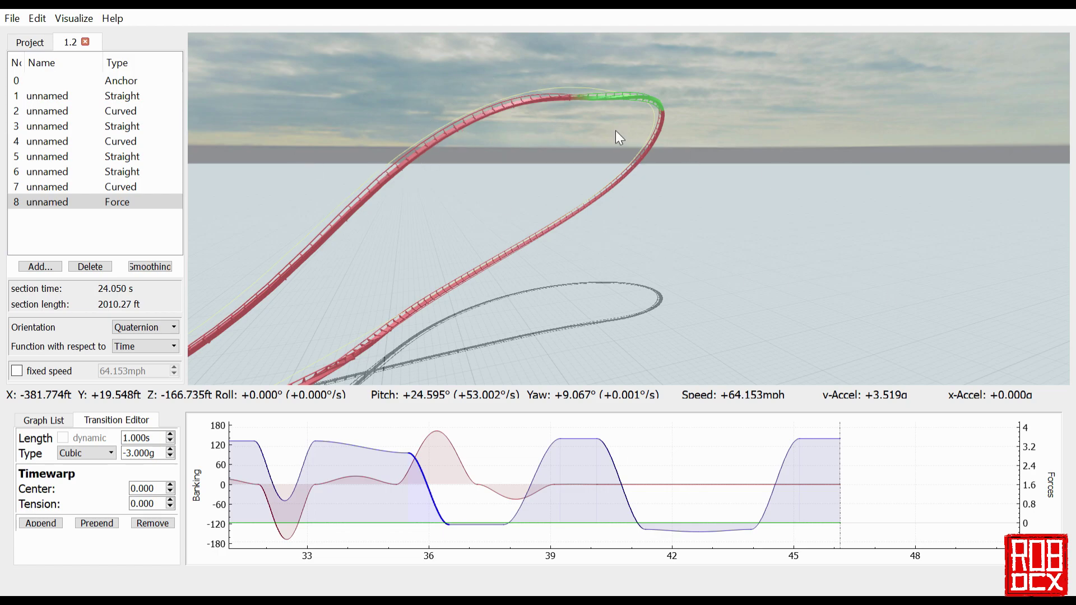
# Step: Examine the exit's negative roll hump and compare it with the -3.000g force drop at the crest
pyautogui.click(511, 505)
pyautogui.moveTo(670, 231); pyautogui.dragTo(765, 236)
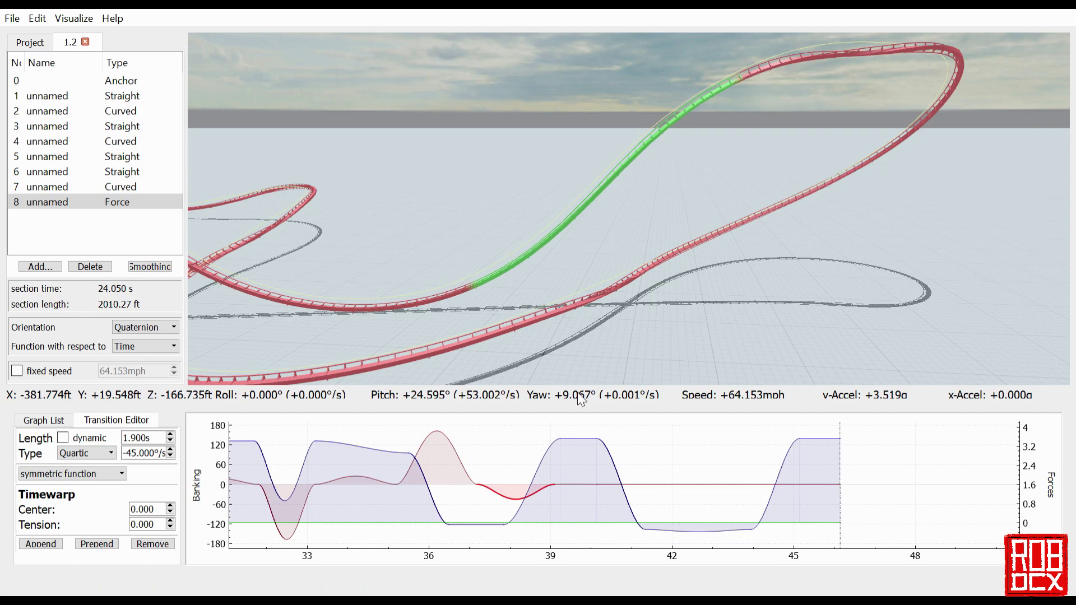
pyautogui.click(443, 511)
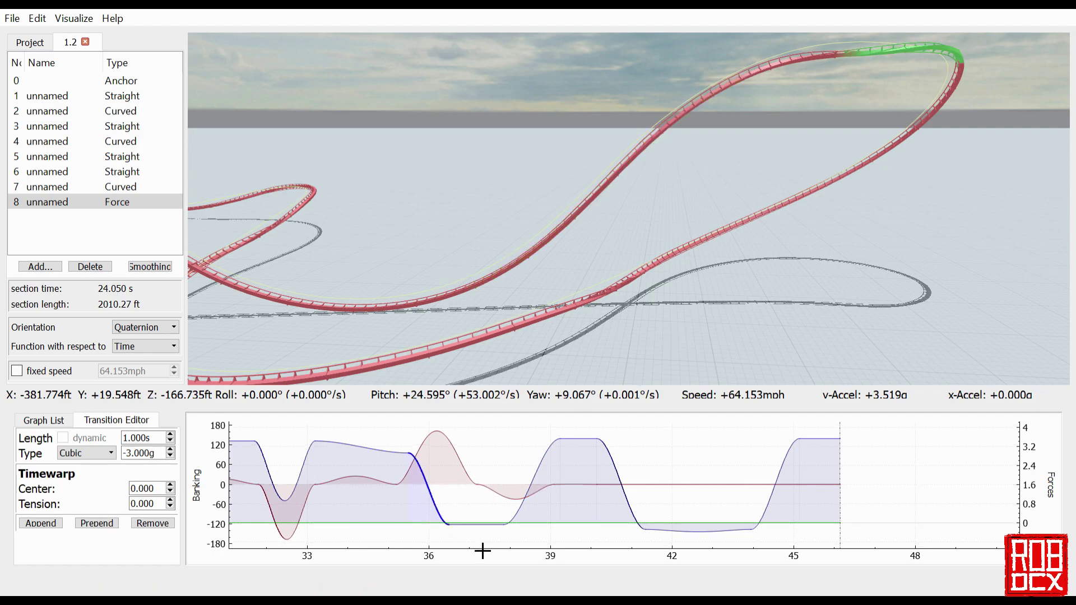
pyautogui.moveTo(677, 200); pyautogui.dragTo(677, 208)
pyautogui.press('r')
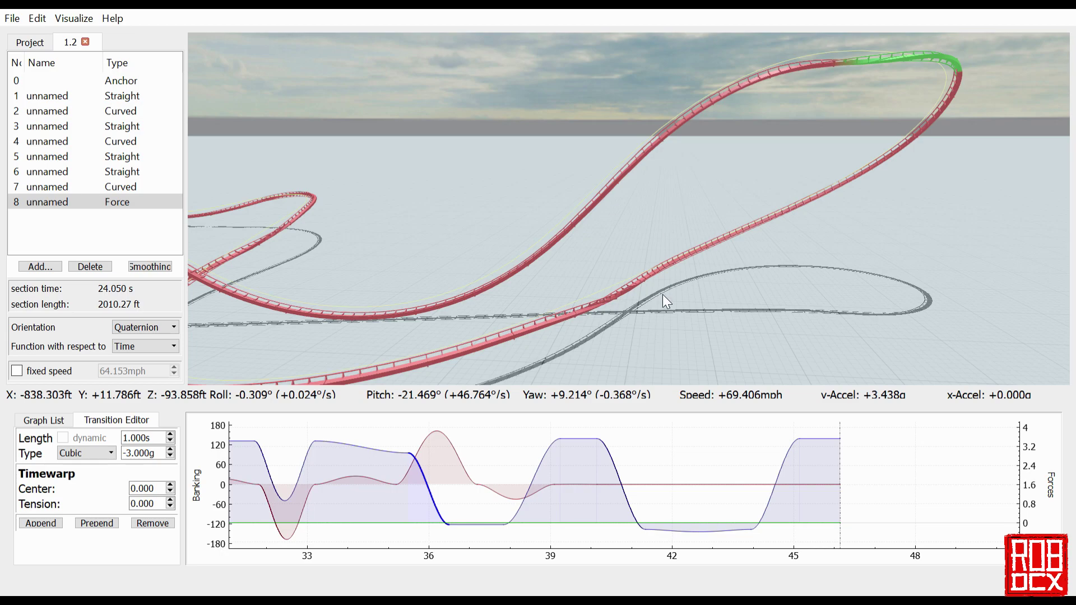
# Step: Review the turn's exit from outside and ride it onboard, pausing on the descent to inspect the banking
pyautogui.moveTo(663, 294); pyautogui.dragTo(776, 286)
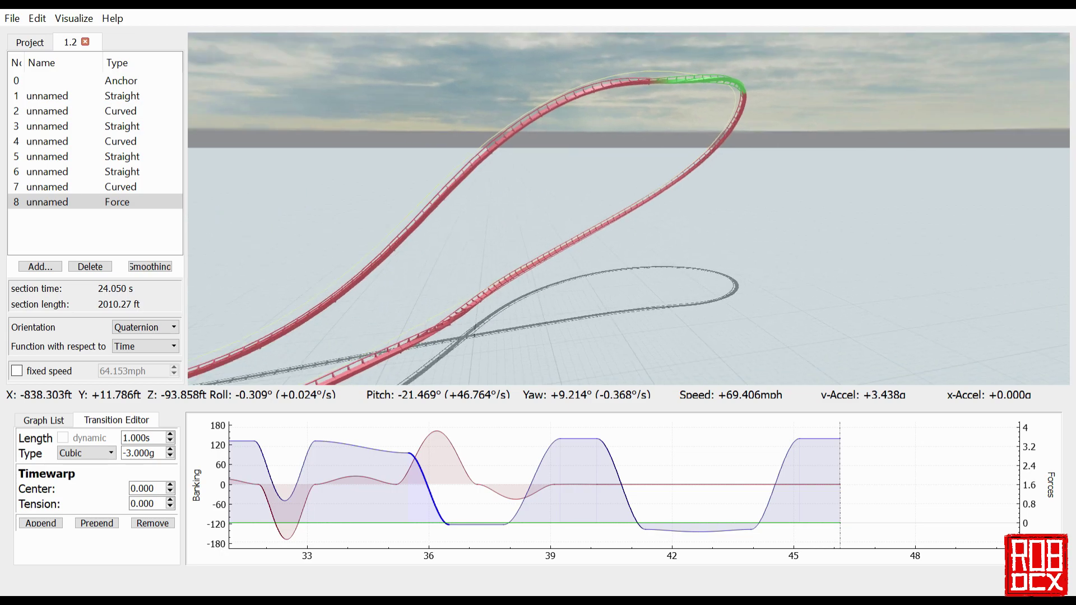
pyautogui.press('w')
pyautogui.moveTo(777, 286); pyautogui.dragTo(777, 216)
pyautogui.press('a')
pyautogui.moveTo(504, 241); pyautogui.dragTo(596, 231)
pyautogui.rightClick(596, 231)
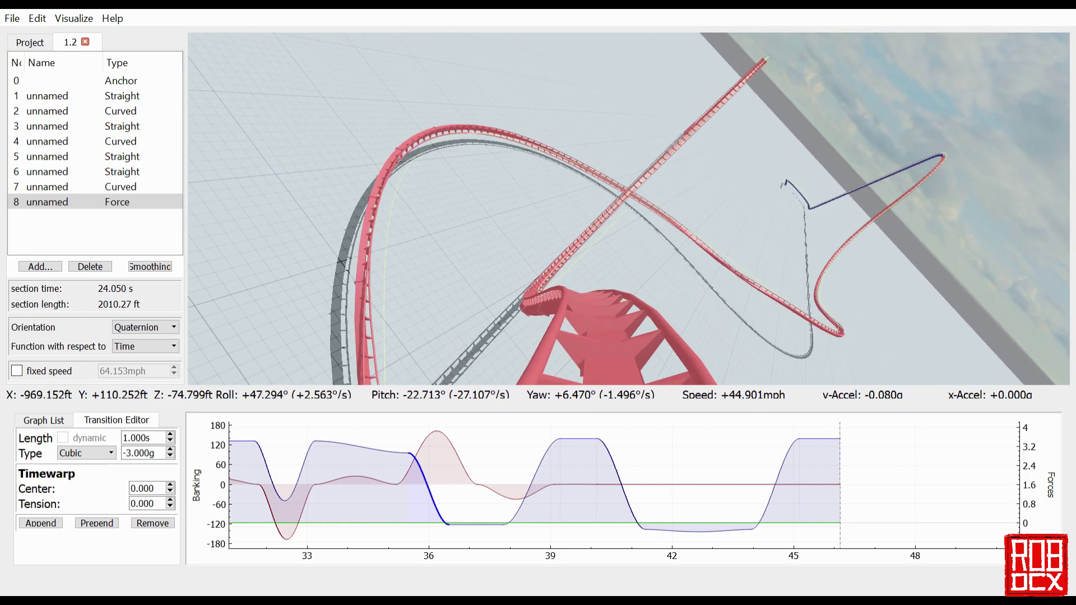
pyautogui.press('space')
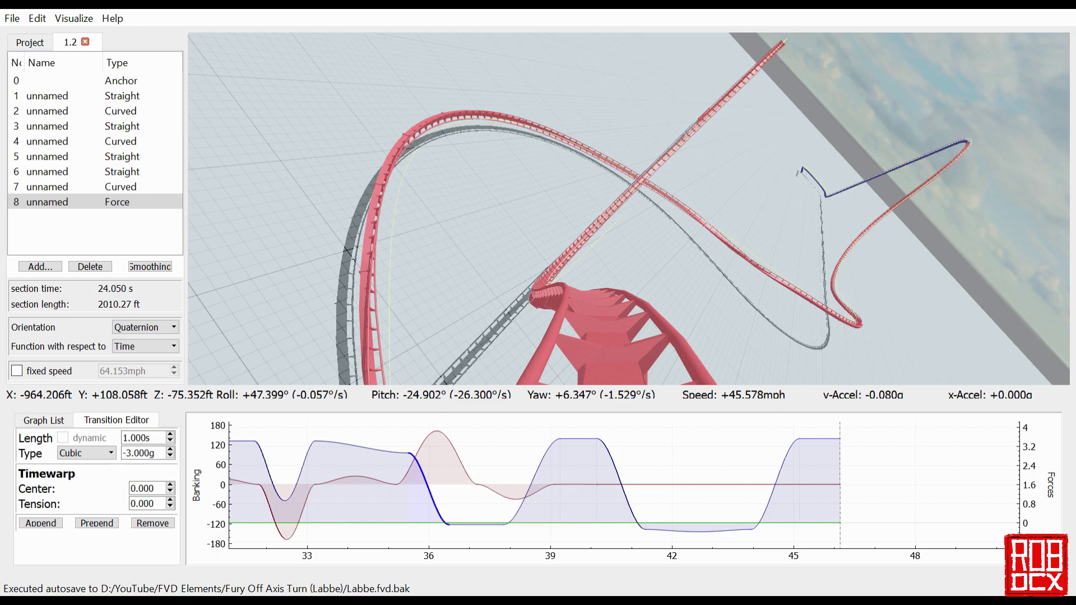
pyautogui.press('space')
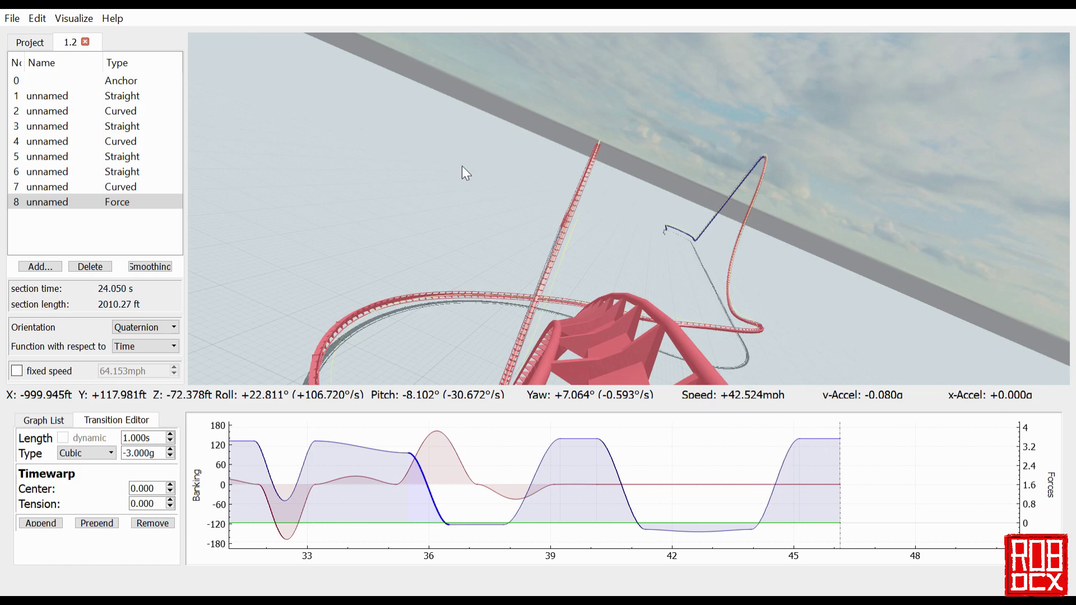
pyautogui.click(509, 163)
pyautogui.press('w')
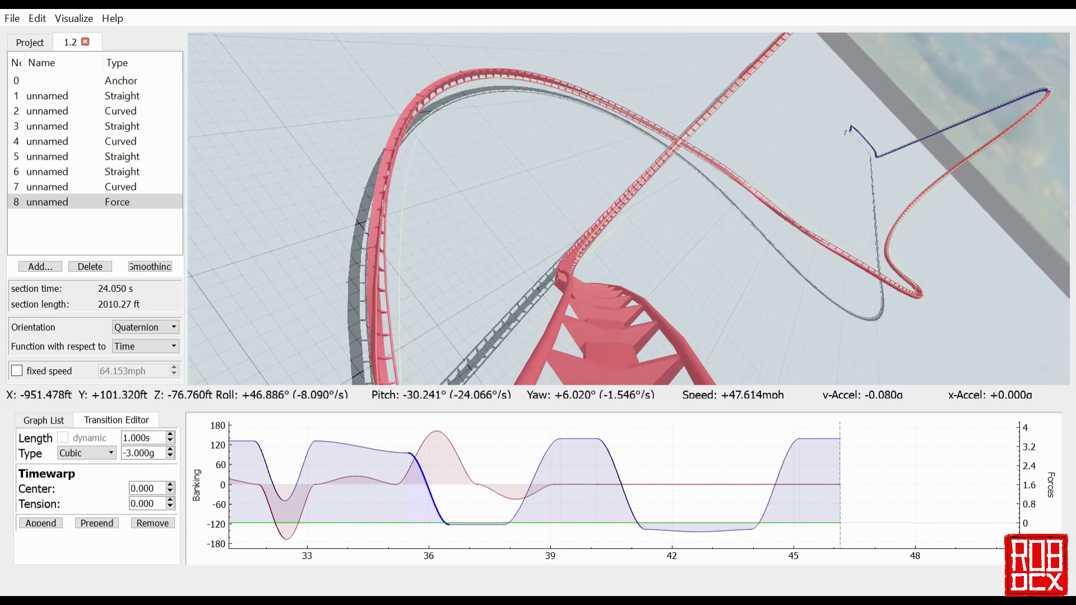